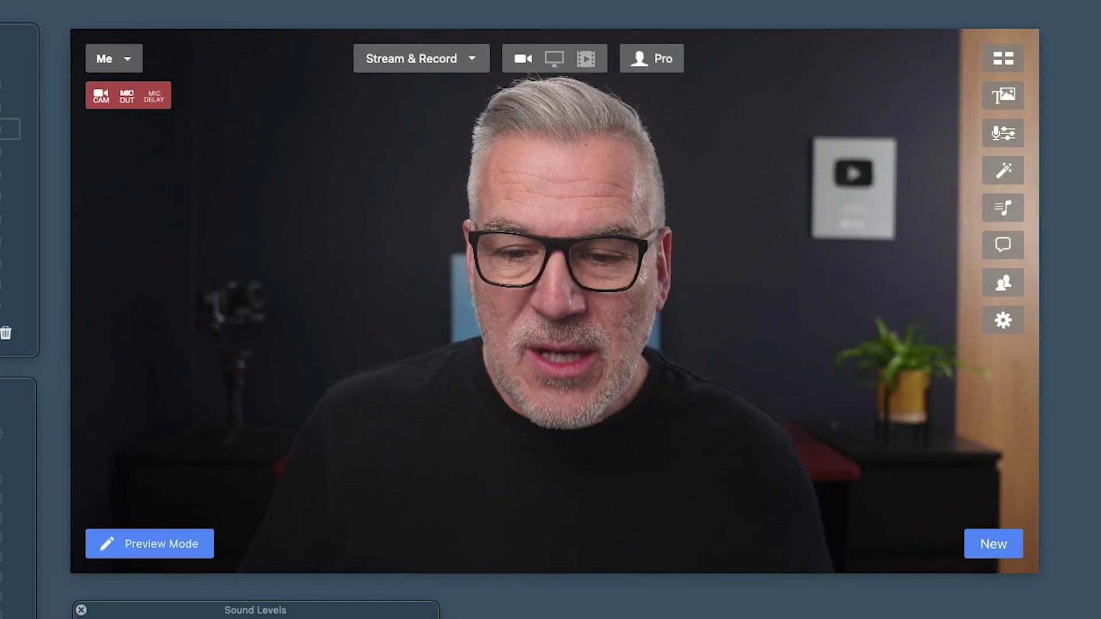
Start a new broadcast and add Twitter and LinkedIn as destinations
{"action": "left_click", "coordinate": [992, 543]}
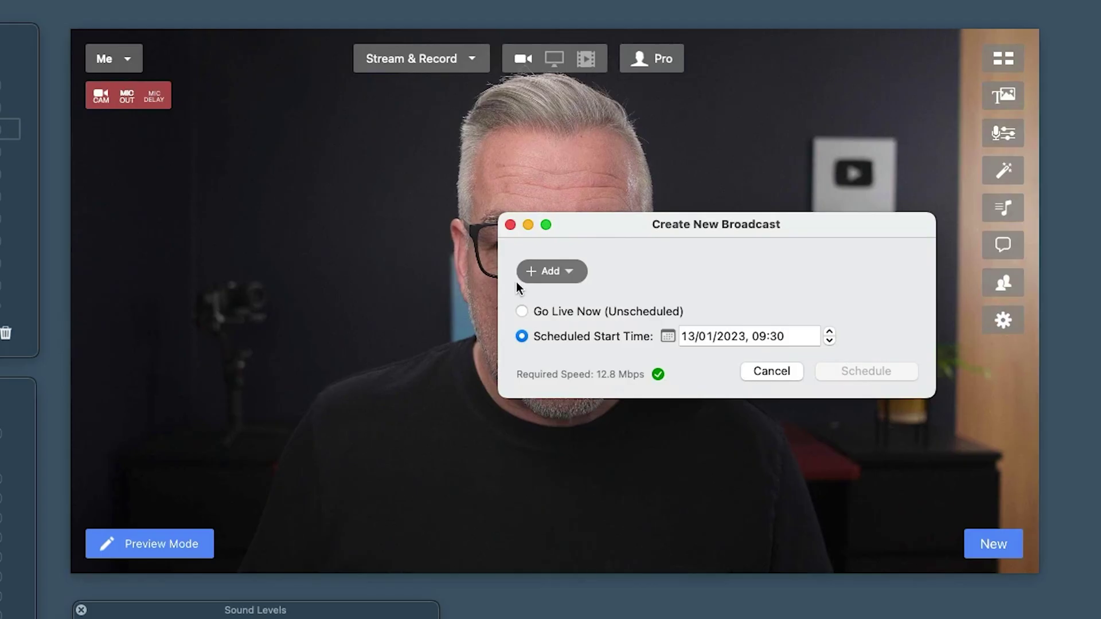
{"action": "left_click", "coordinate": [566, 271]}
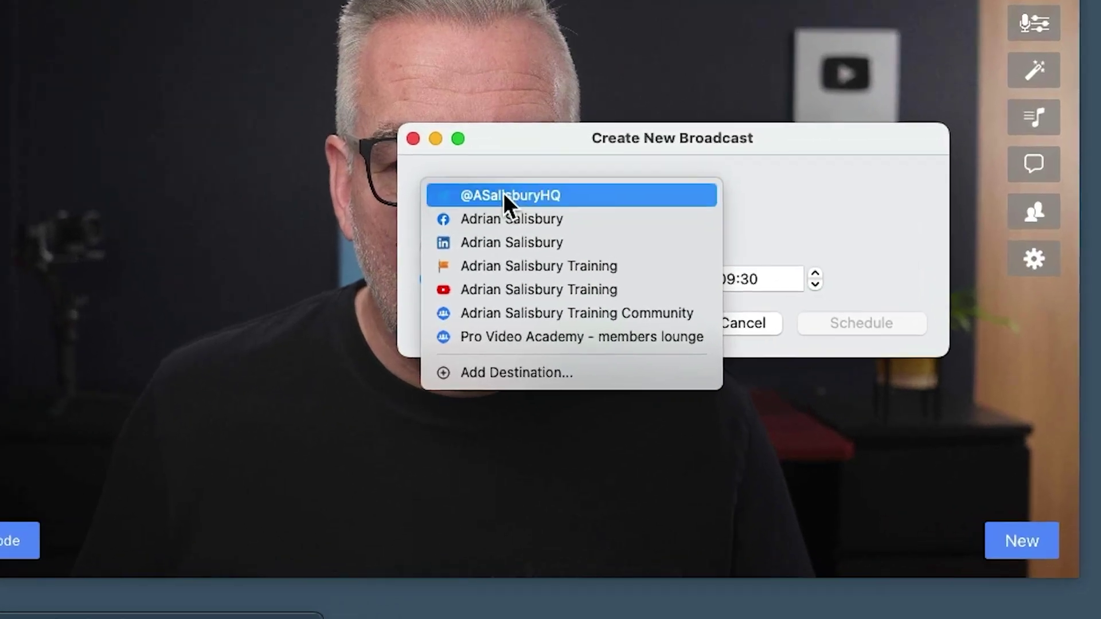
{"action": "left_click", "coordinate": [580, 268]}
{"action": "left_click", "coordinate": [575, 114]}
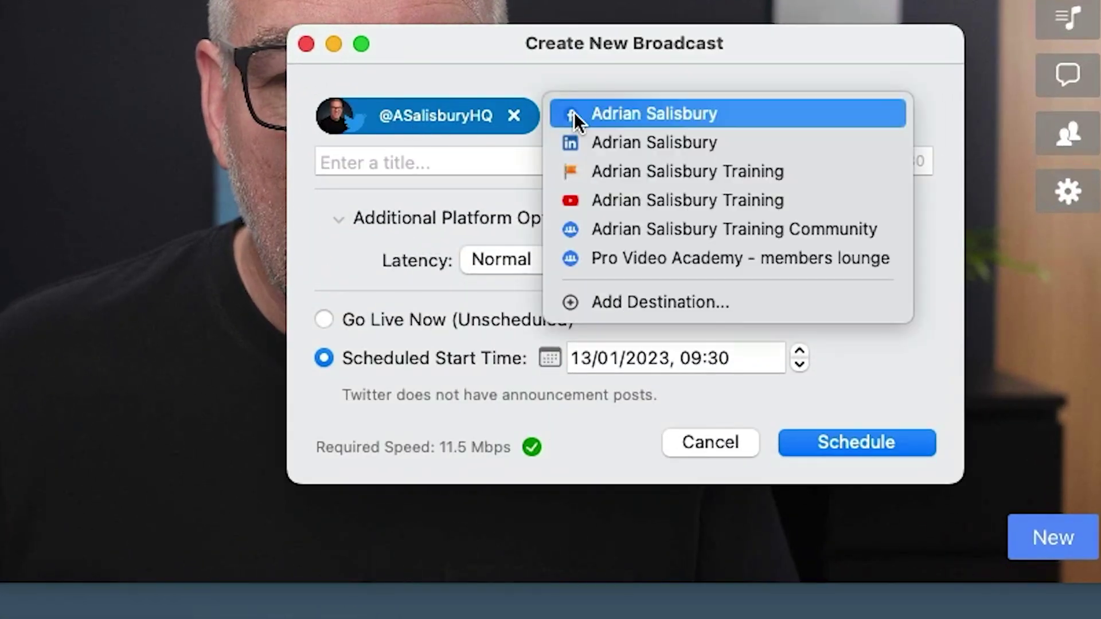
{"action": "left_click", "coordinate": [598, 143]}
Add the Facebook page, YouTube channel and Facebook group community as further destinations
{"action": "left_click", "coordinate": [790, 116]}
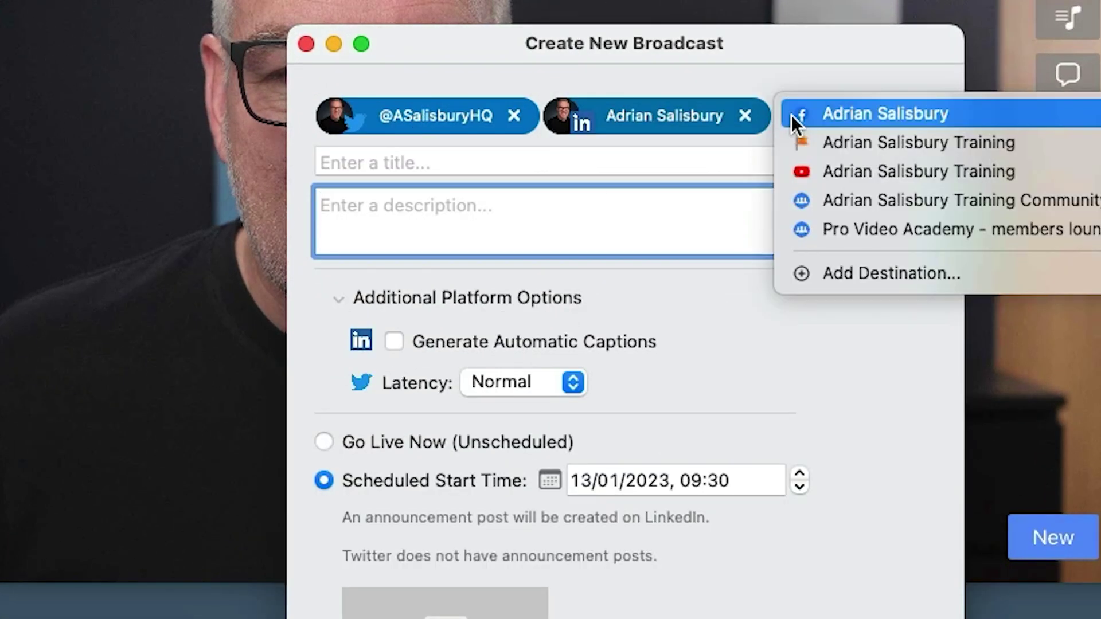
{"action": "left_click", "coordinate": [784, 150]}
{"action": "left_click", "coordinate": [676, 172]}
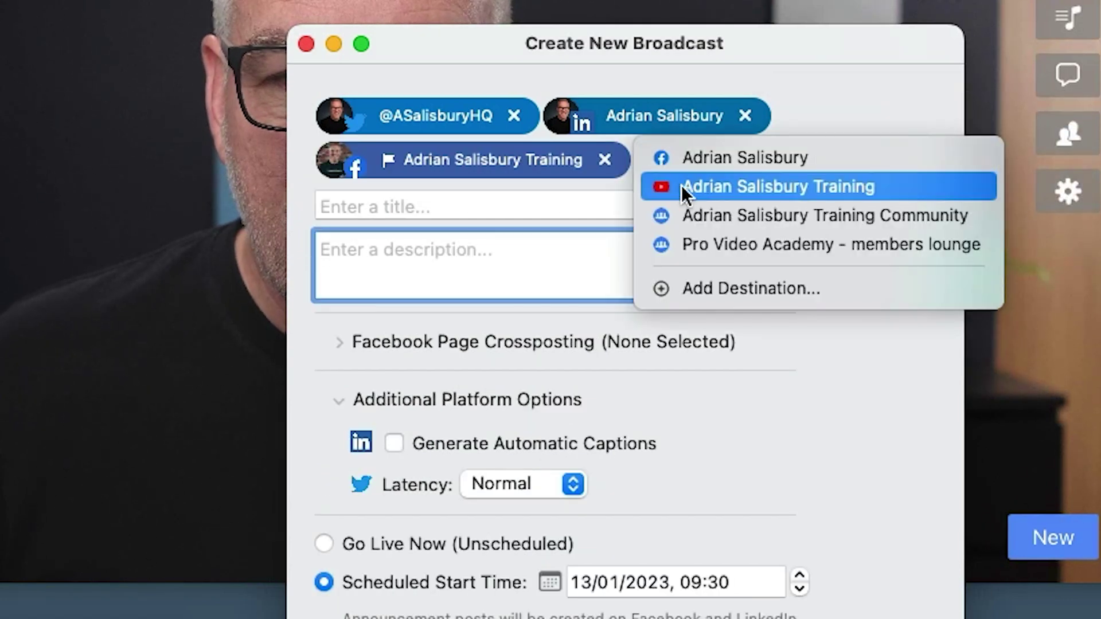
{"action": "left_click", "coordinate": [688, 184]}
{"action": "left_click", "coordinate": [700, 202]}
{"action": "left_click", "coordinate": [722, 223]}
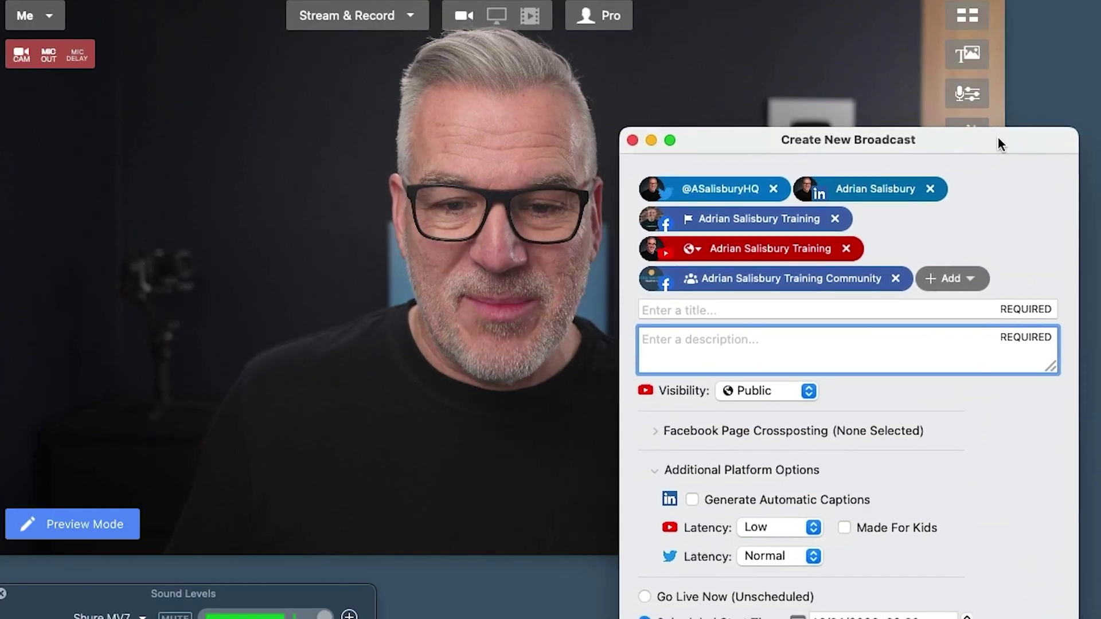
{"action": "left_click_drag", "start_coordinate": [998, 143], "coordinate": [1023, 138]}
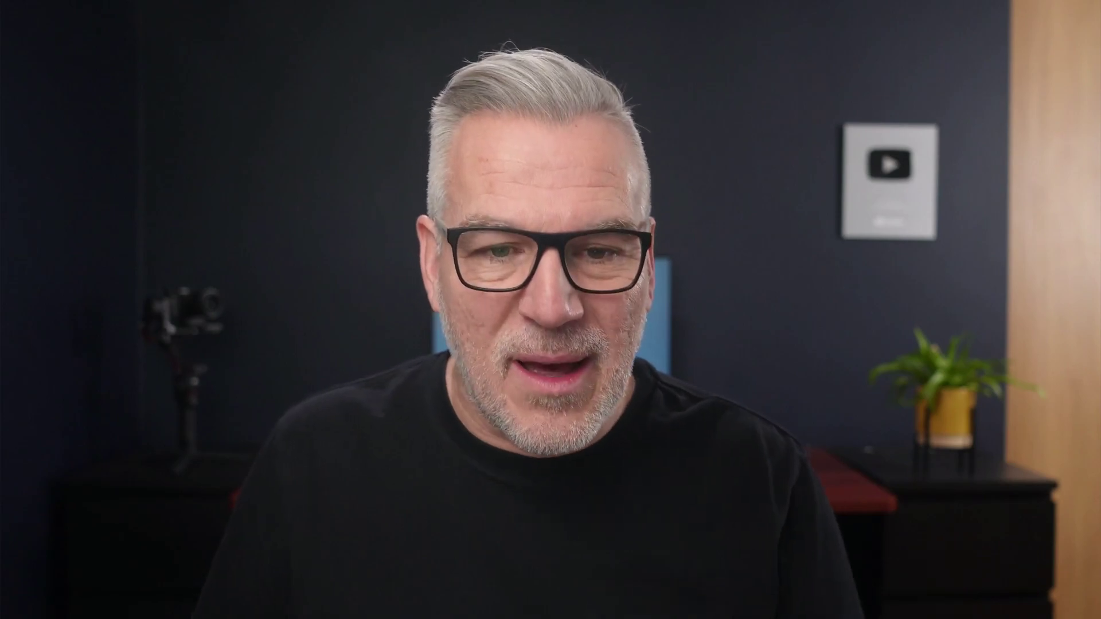
{"action": "left_click", "coordinate": [791, 213]}
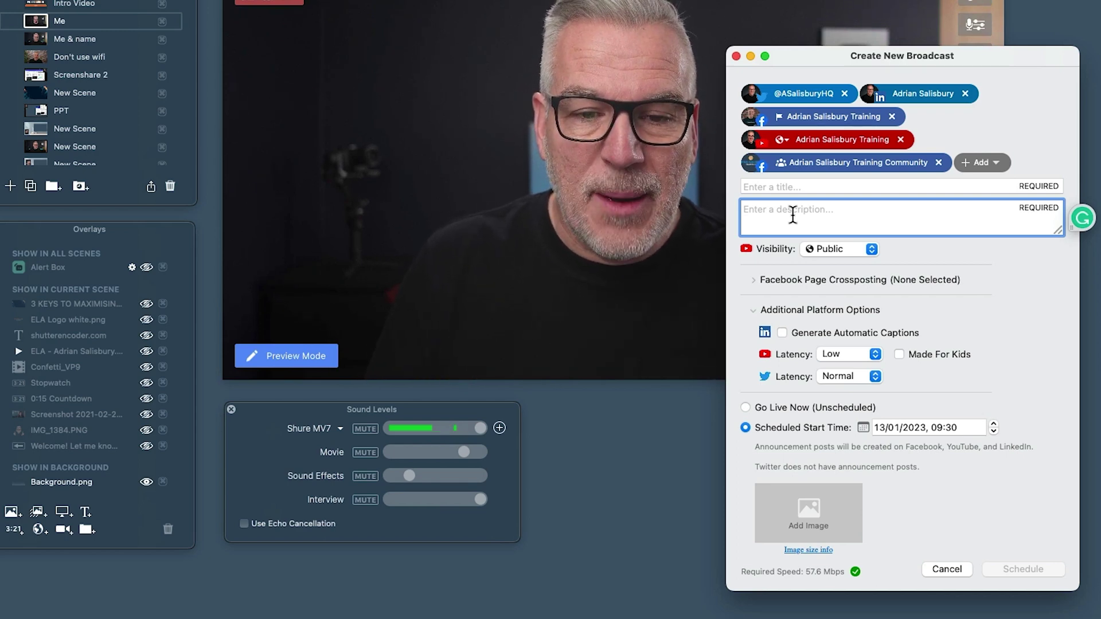
Title the broadcast 'Test Live' with description 'I'm demonstrating Ecamm's new Multistreaming feature'
{"action": "type", "text": "Test Live"}
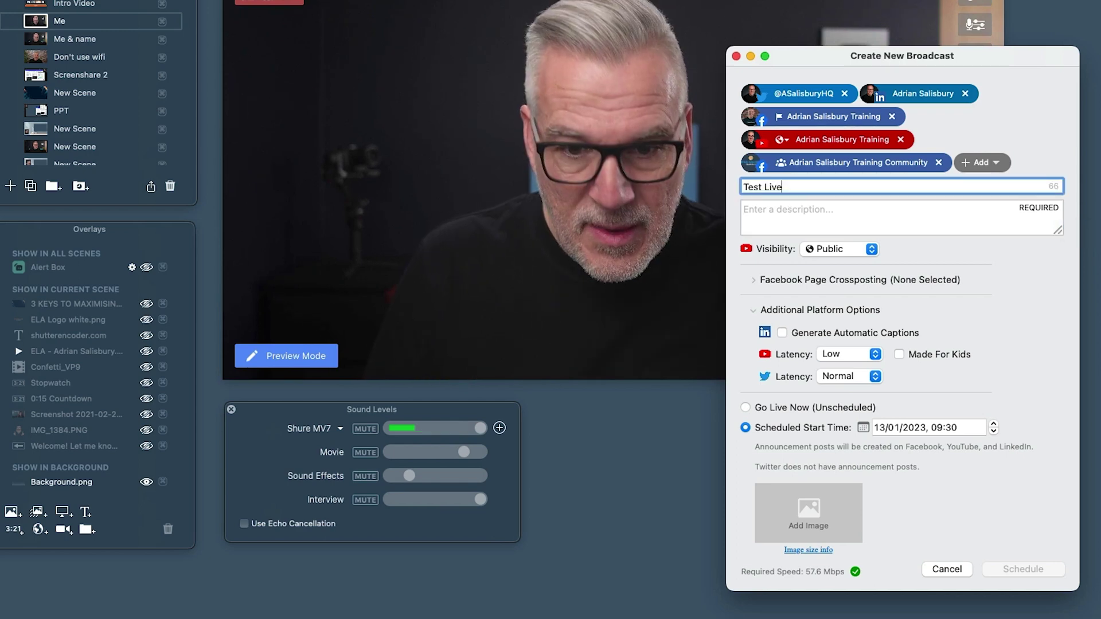
{"action": "key", "text": "Tab"}
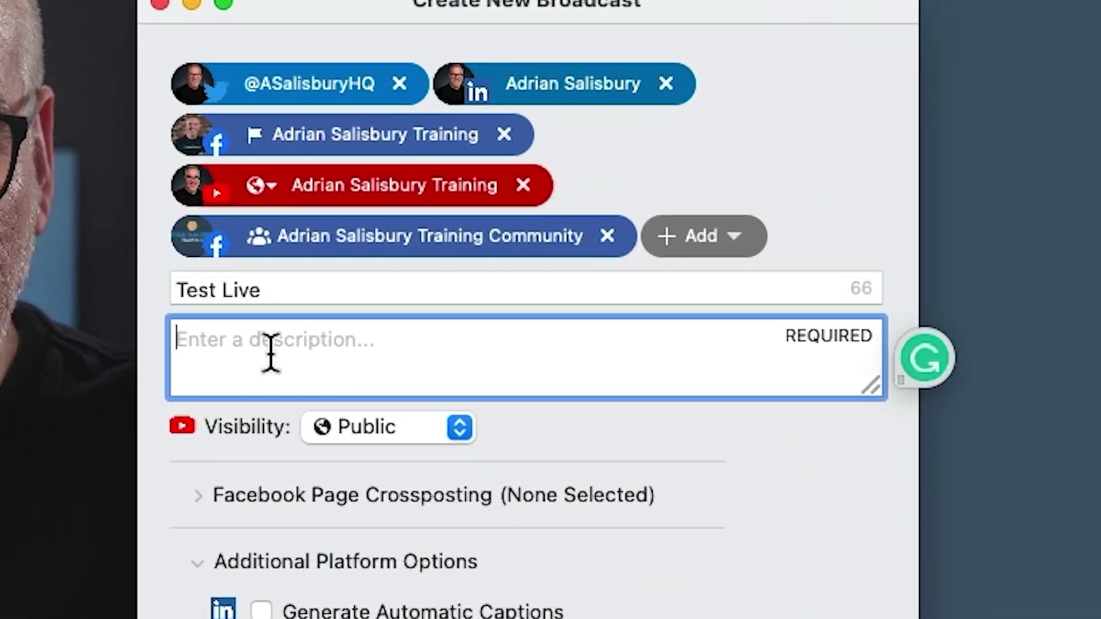
{"action": "type", "text": "I'm demonstrating Ecamm's new Multistreaming feature"}
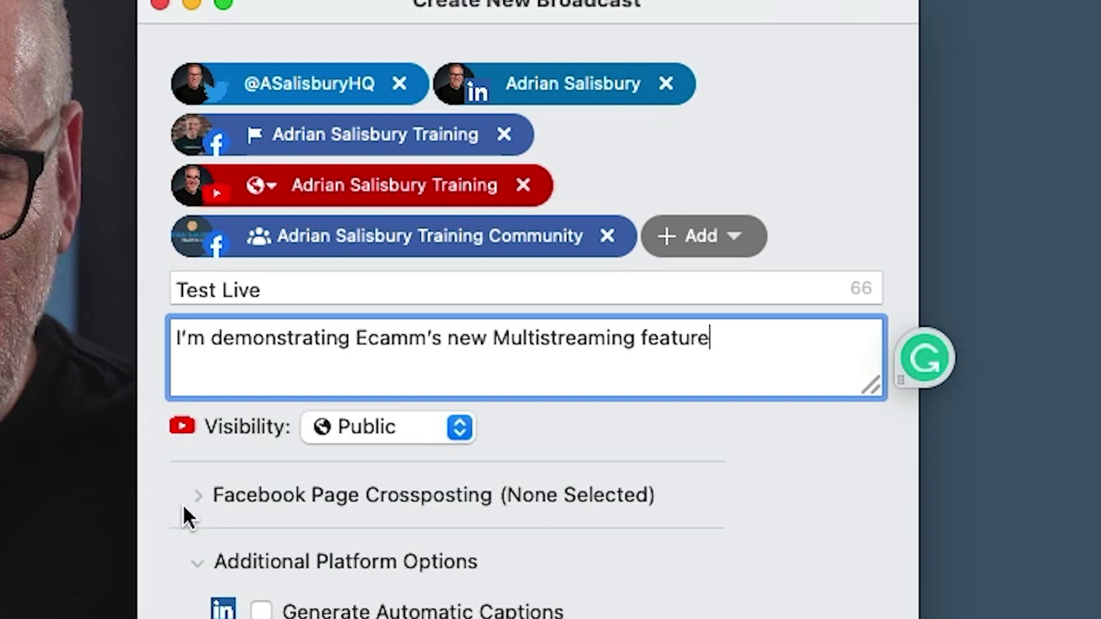
{"action": "left_click", "coordinate": [394, 424]}
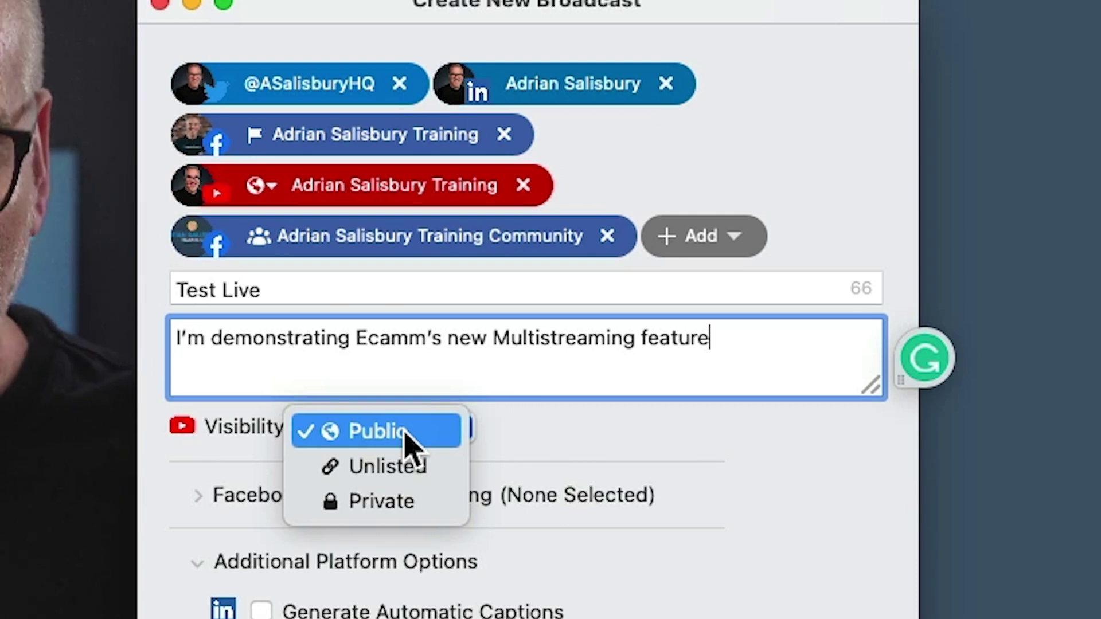
{"action": "left_click", "coordinate": [661, 441]}
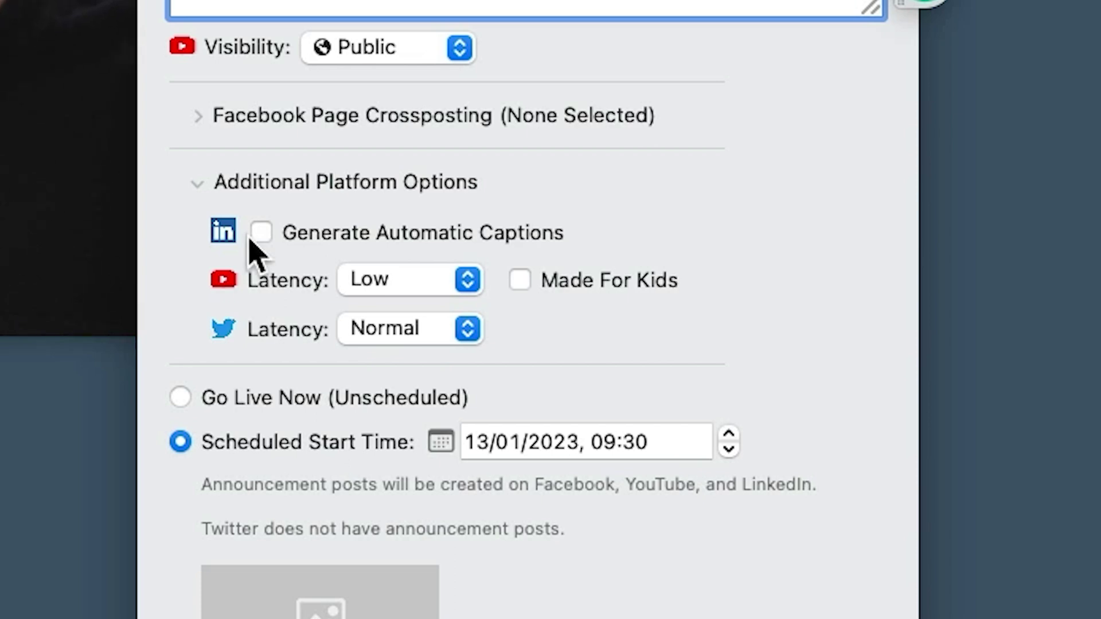
{"action": "left_click", "coordinate": [400, 278]}
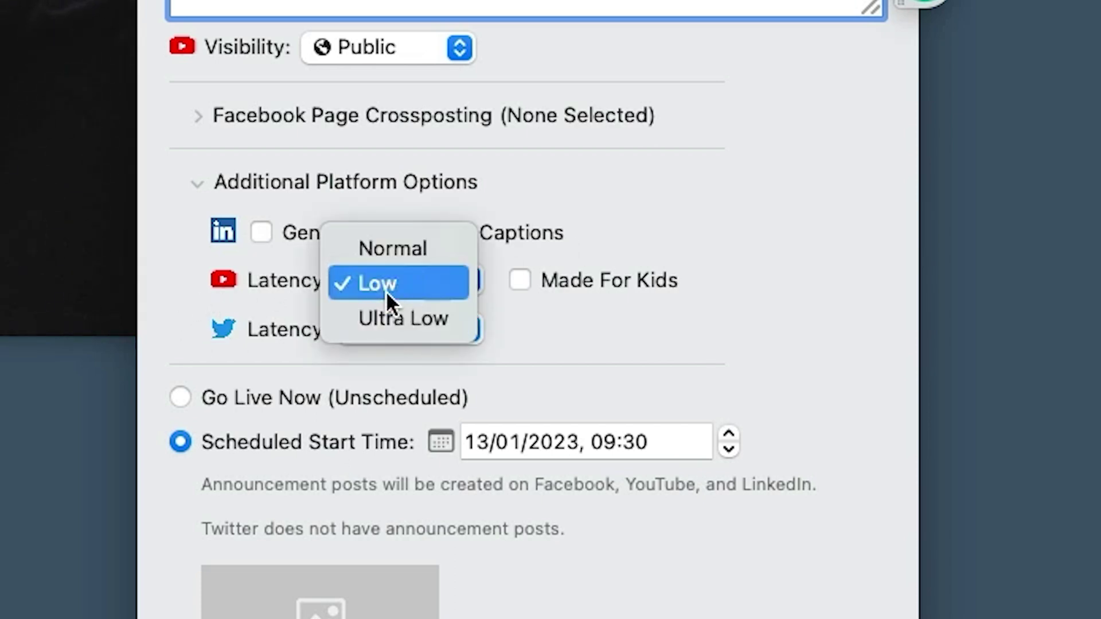
{"action": "left_click", "coordinate": [427, 283]}
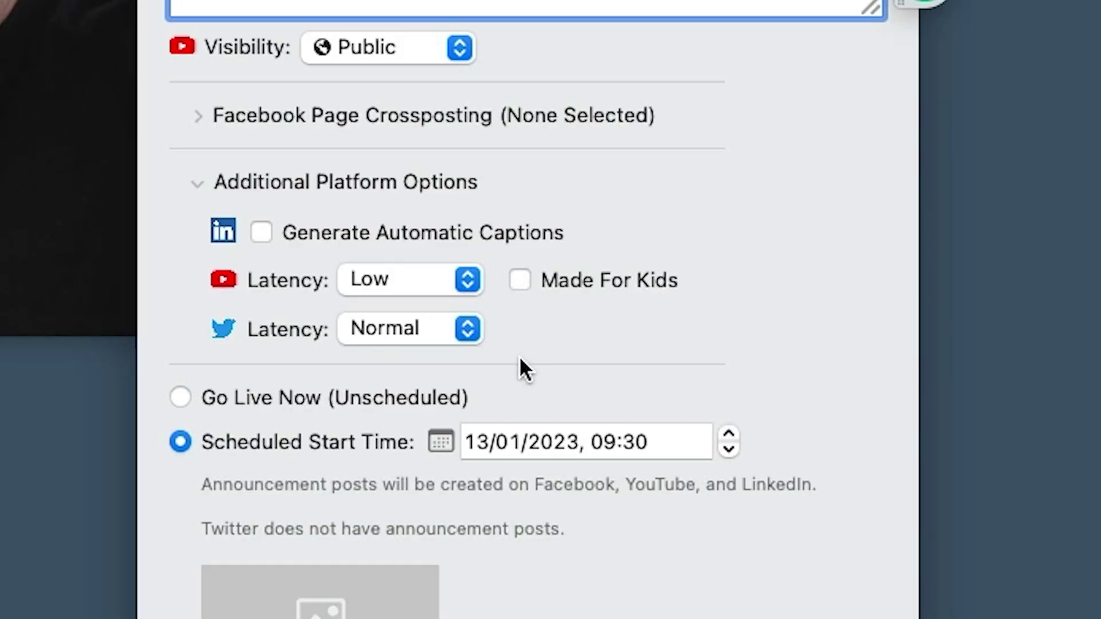
{"action": "left_click", "coordinate": [413, 330]}
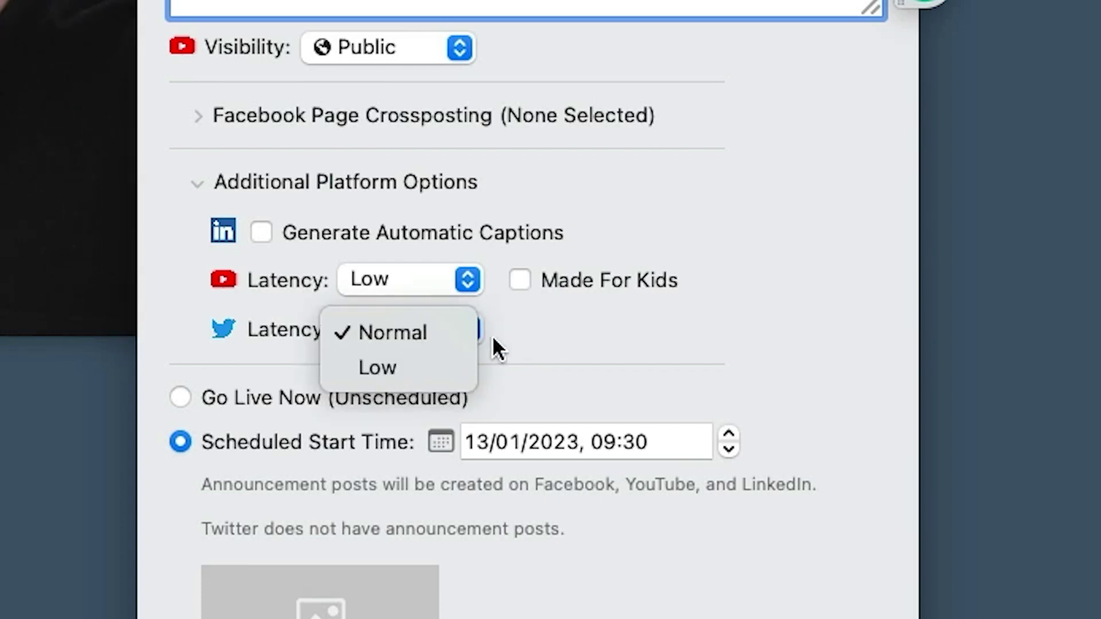
{"action": "left_click", "coordinate": [536, 332]}
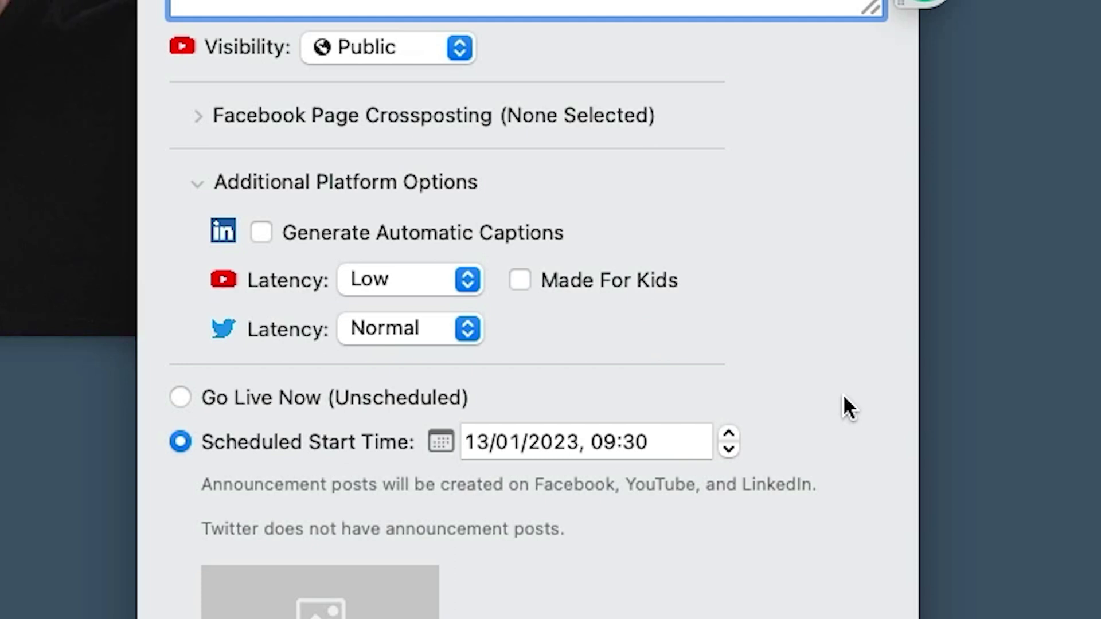
{"action": "left_click", "coordinate": [179, 396]}
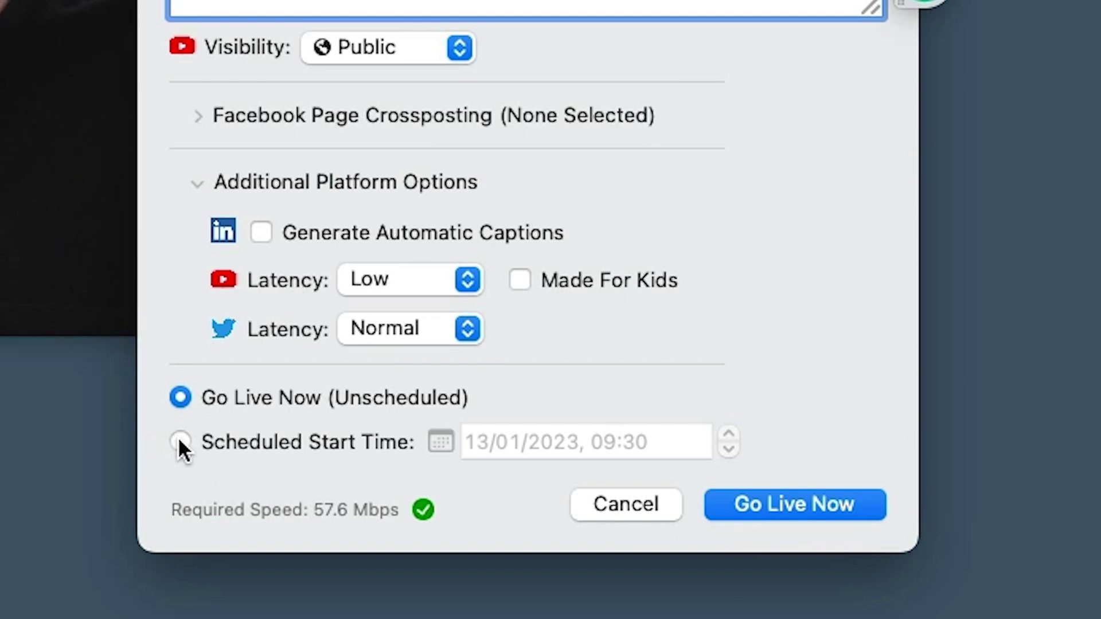
Switch back to a scheduled start on 14/01/2023 at 12:00
{"action": "left_click", "coordinate": [181, 442]}
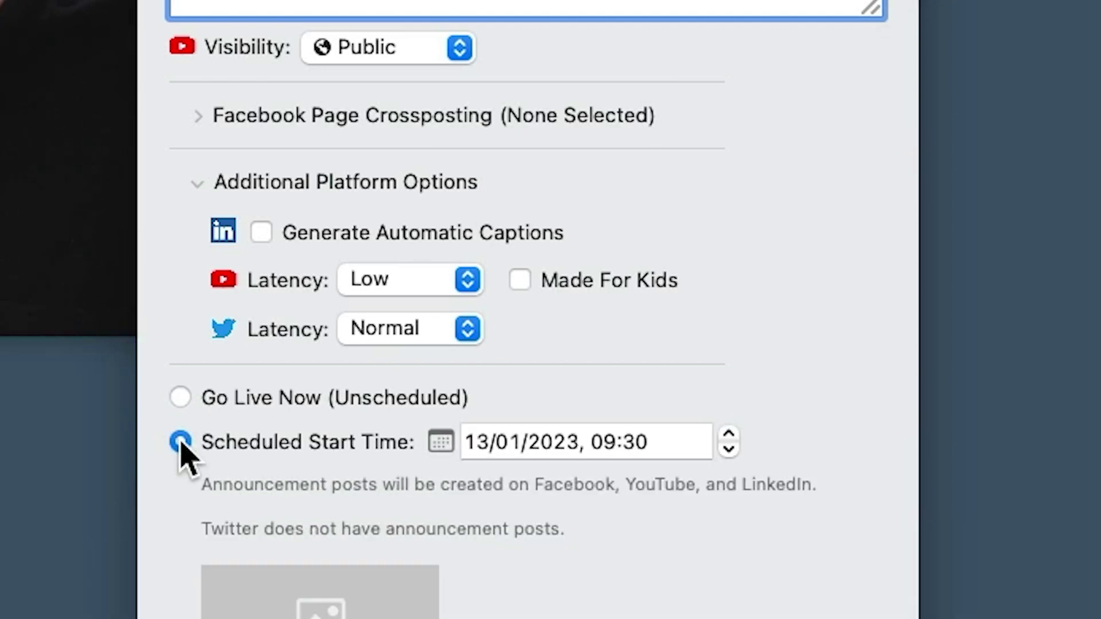
{"action": "left_click", "coordinate": [440, 442]}
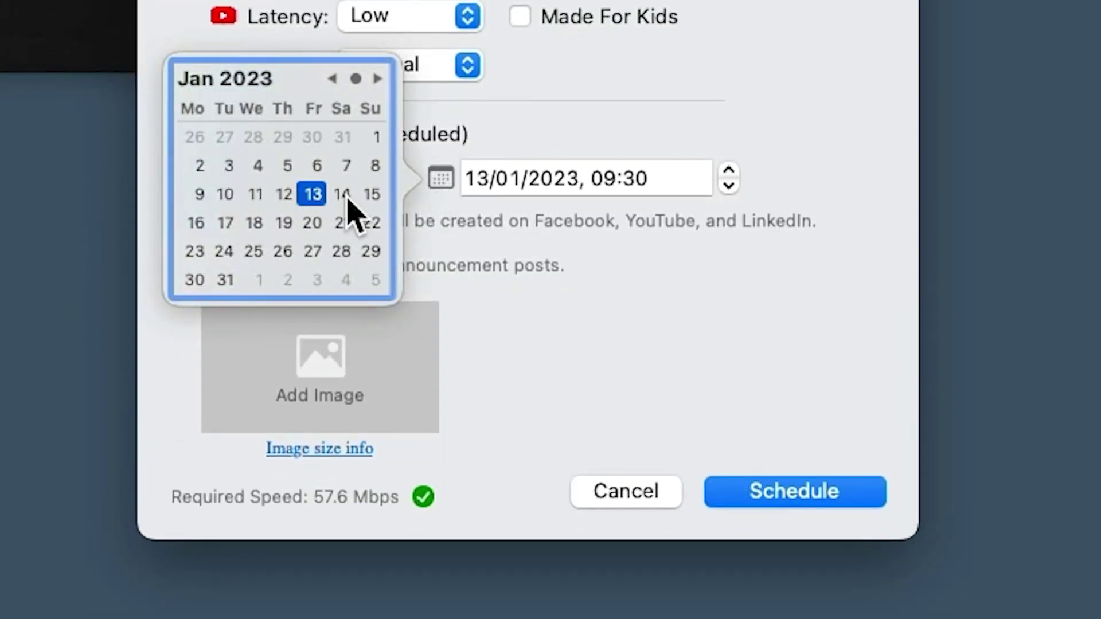
{"action": "left_click", "coordinate": [602, 180]}
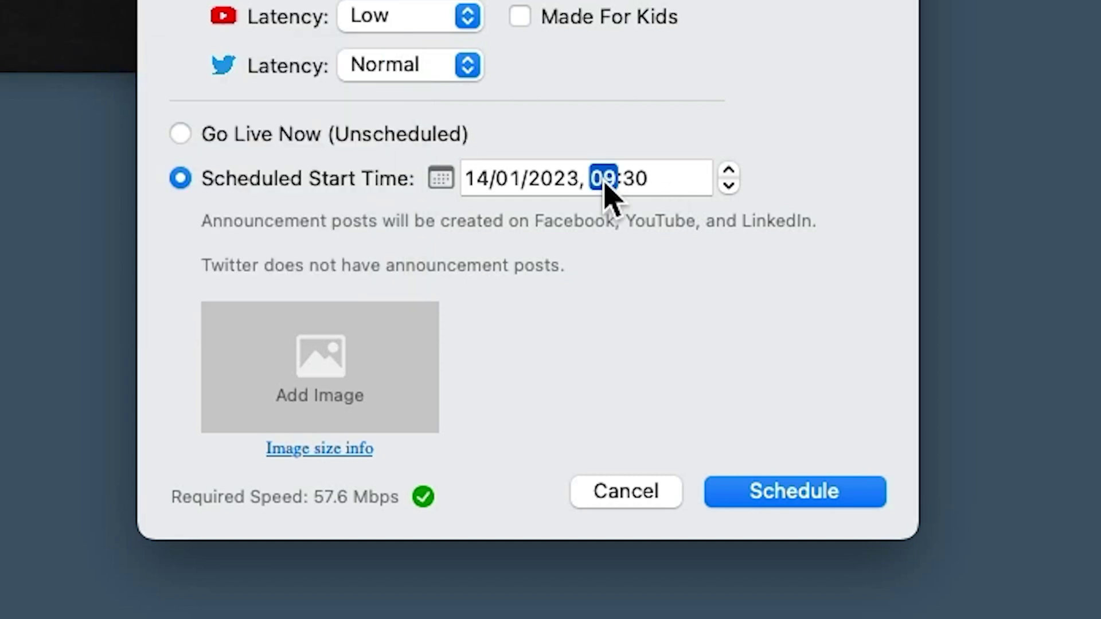
{"action": "type", "text": "12:00"}
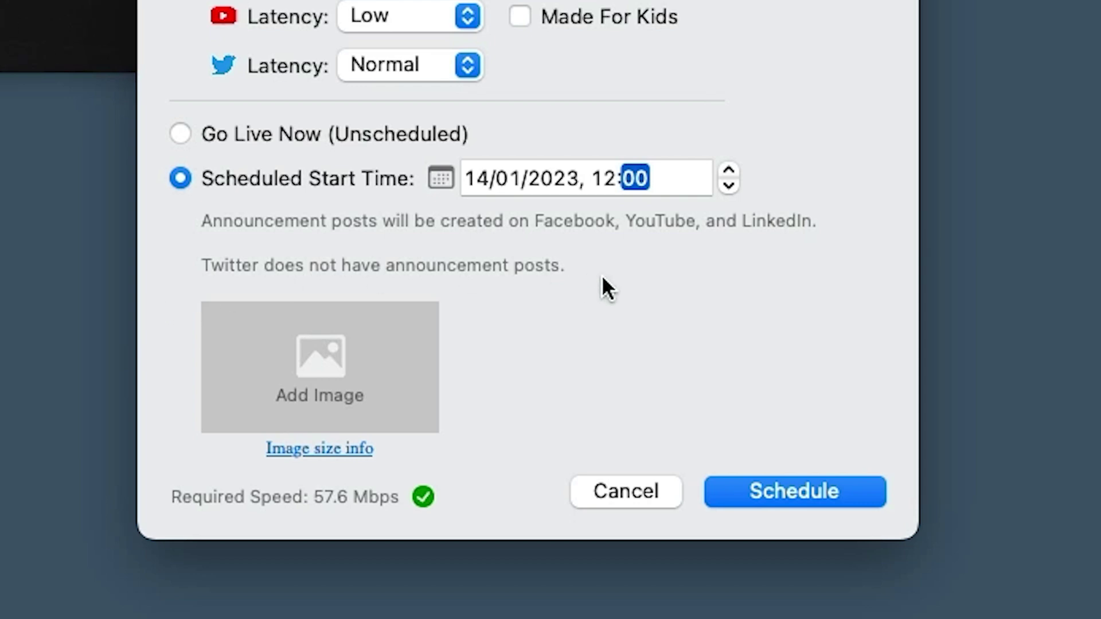
{"action": "left_click", "coordinate": [322, 372]}
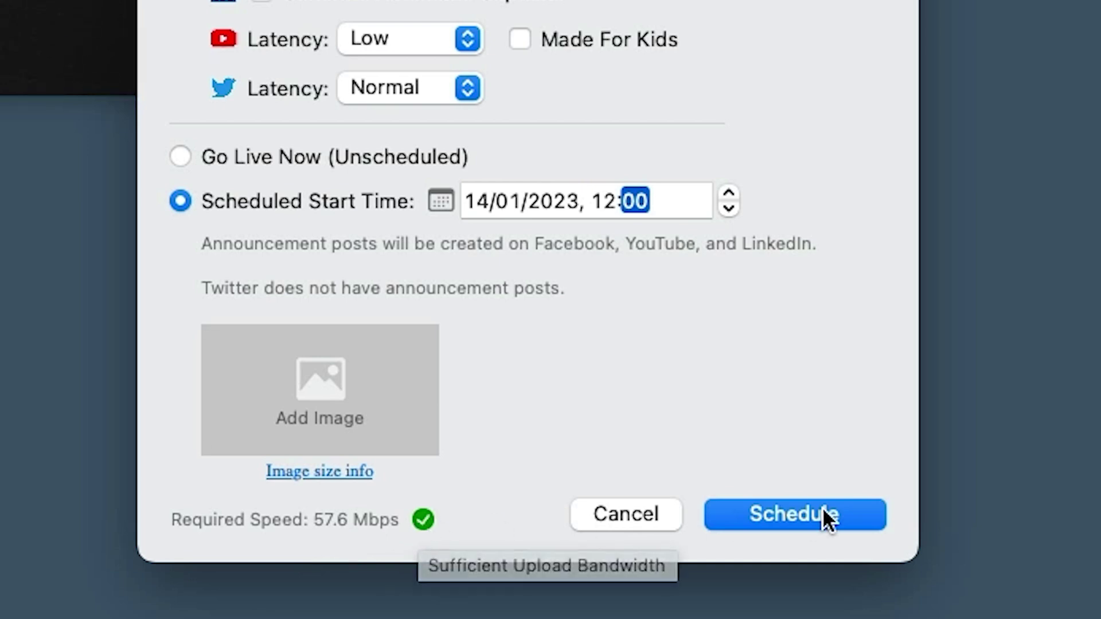
Schedule Test Live for tomorrow 12:00, dismiss the Facebook group error, and begin another broadcast
{"action": "left_click", "coordinate": [800, 518]}
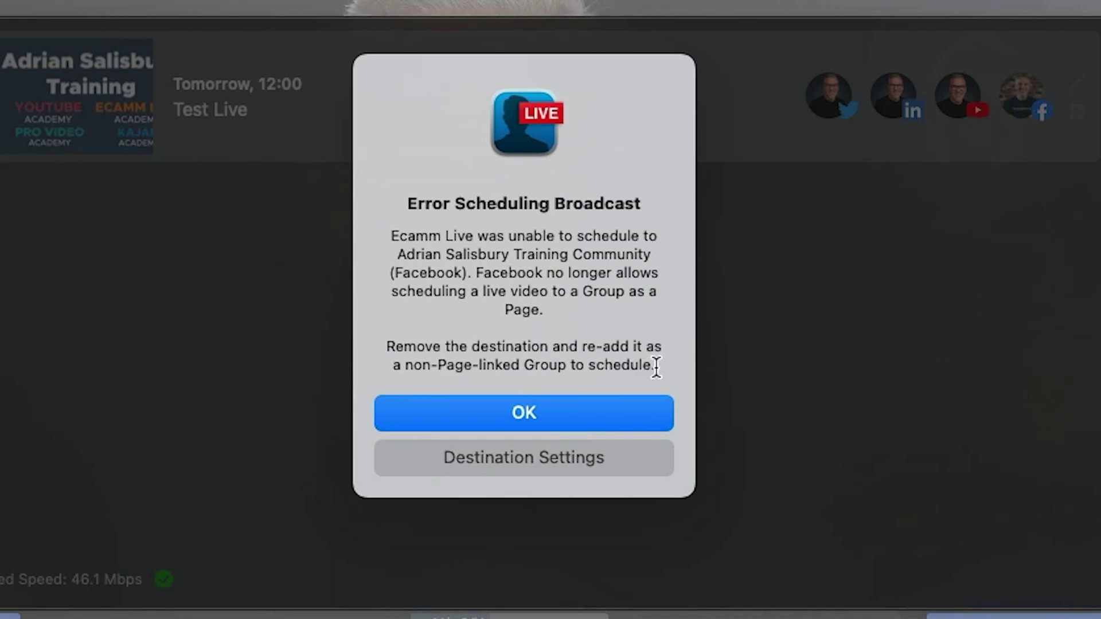
{"action": "left_click", "coordinate": [518, 406]}
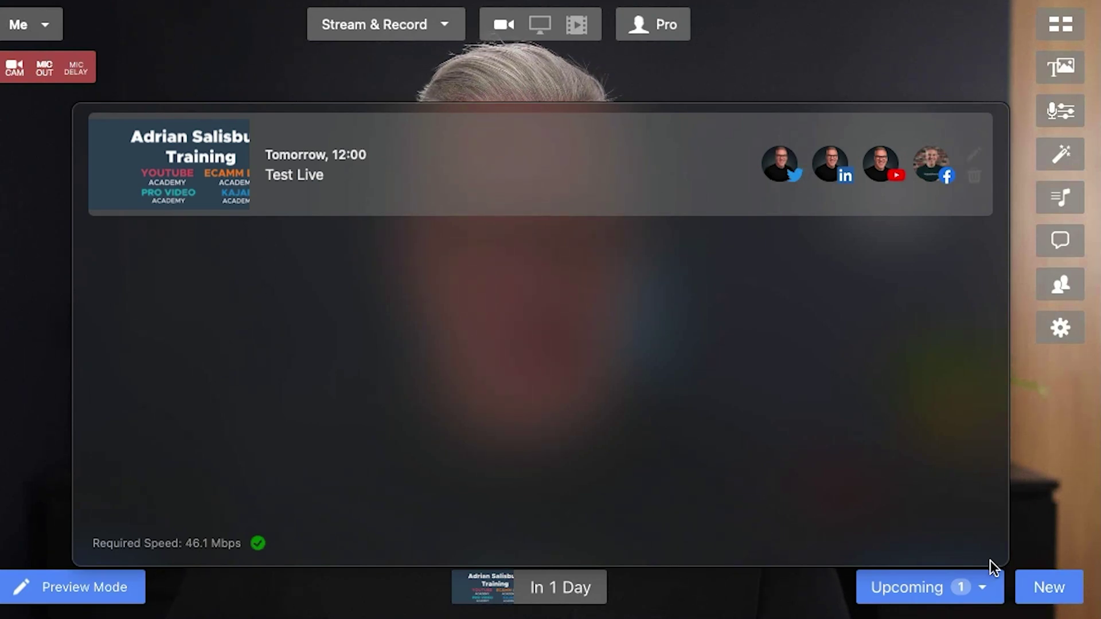
{"action": "left_click", "coordinate": [1044, 516]}
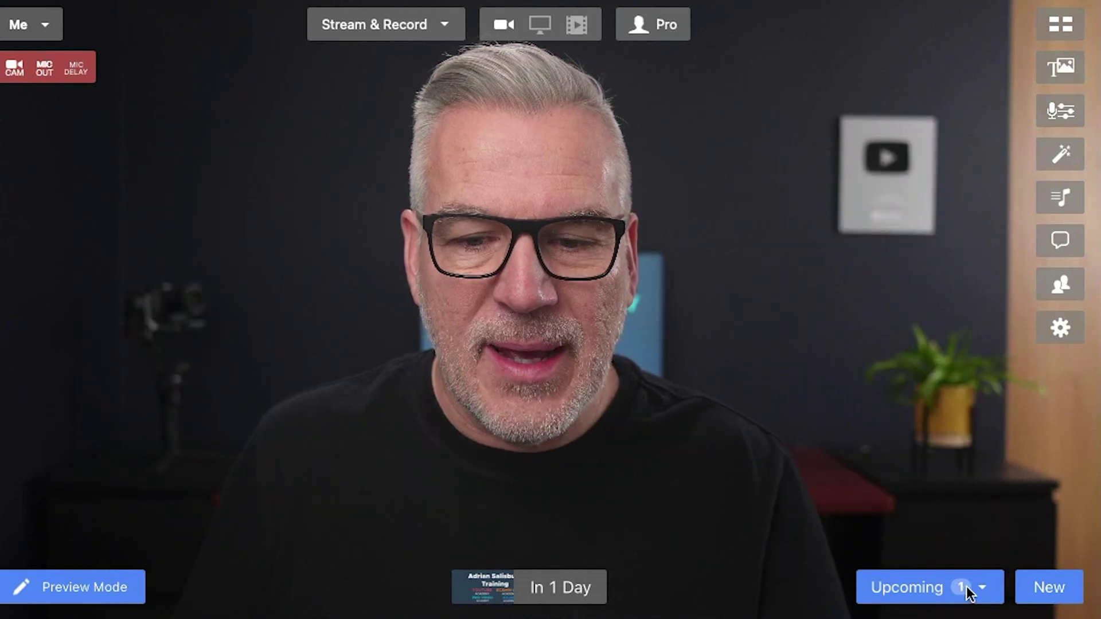
{"action": "left_click", "coordinate": [1041, 589]}
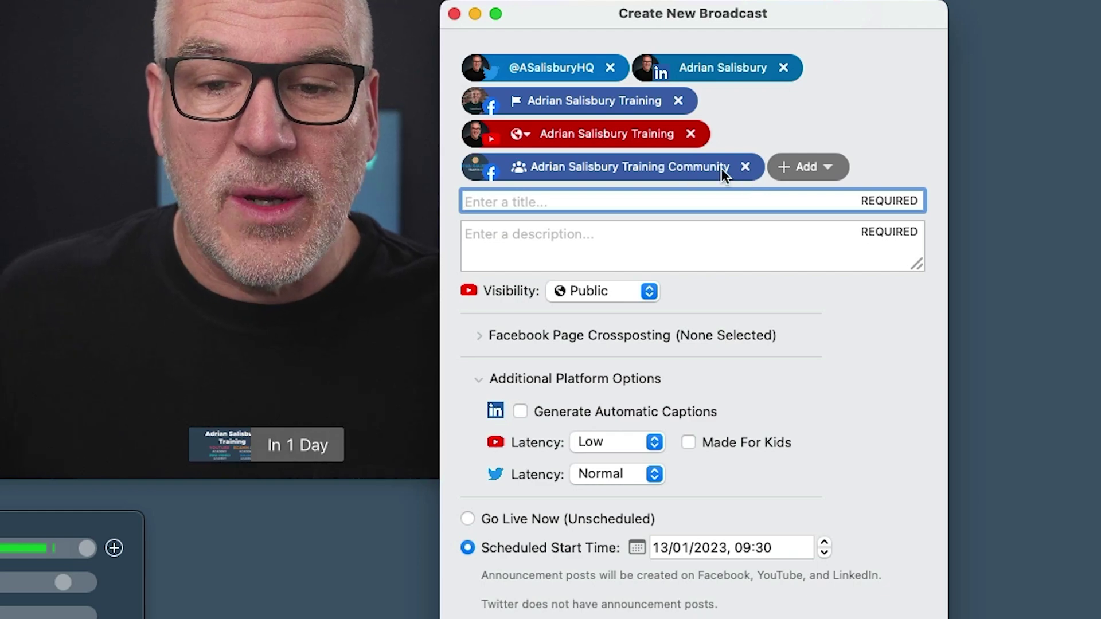
Remove the Facebook community group and Twitter destinations from the new broadcast
{"action": "left_click", "coordinate": [746, 166]}
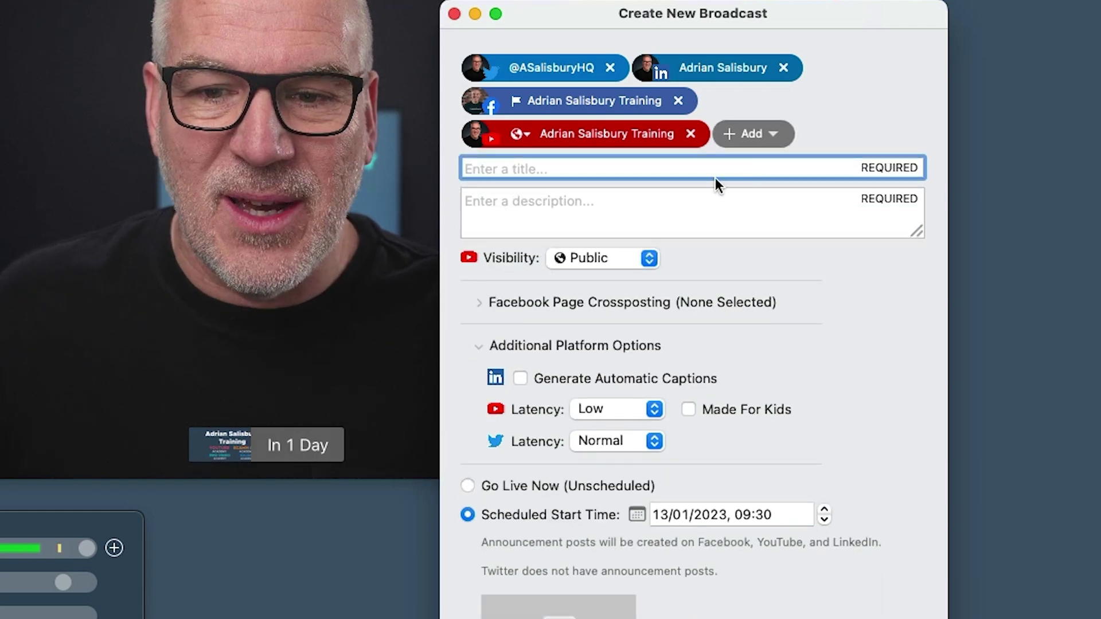
{"action": "left_click", "coordinate": [611, 68]}
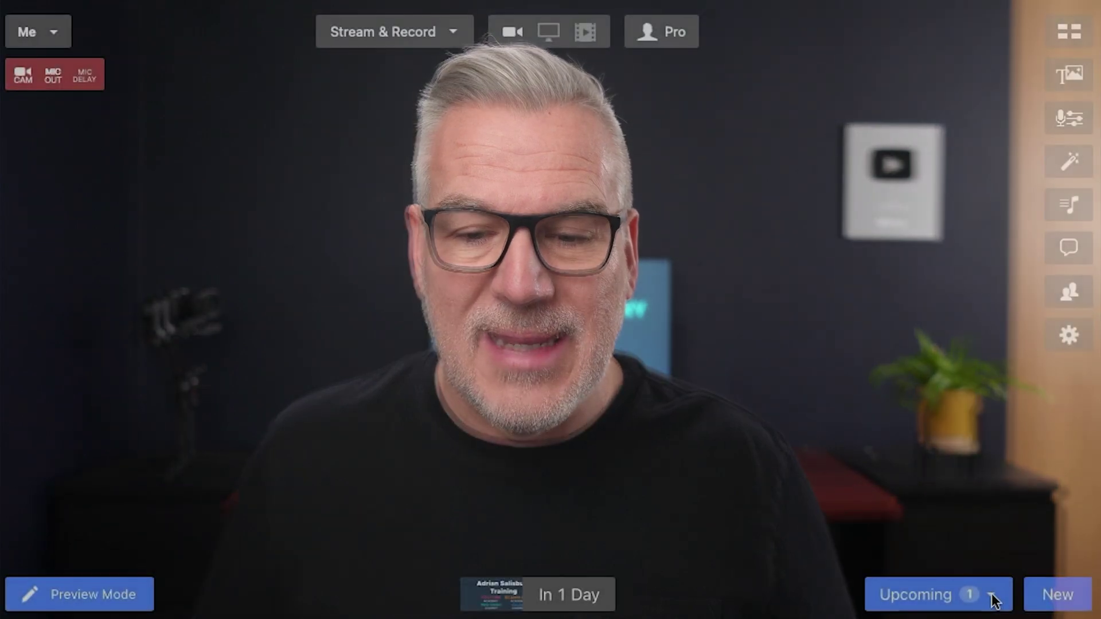
Copy Test Live's YouTube watch-page URL from the Upcoming list
{"action": "left_click", "coordinate": [993, 598]}
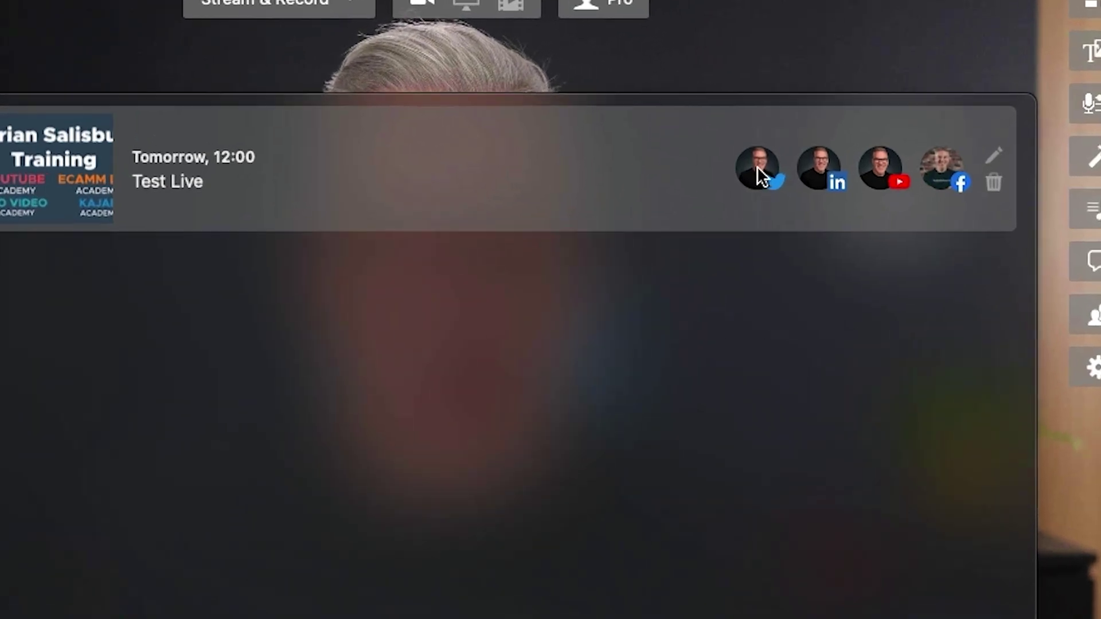
{"action": "left_click", "coordinate": [788, 171]}
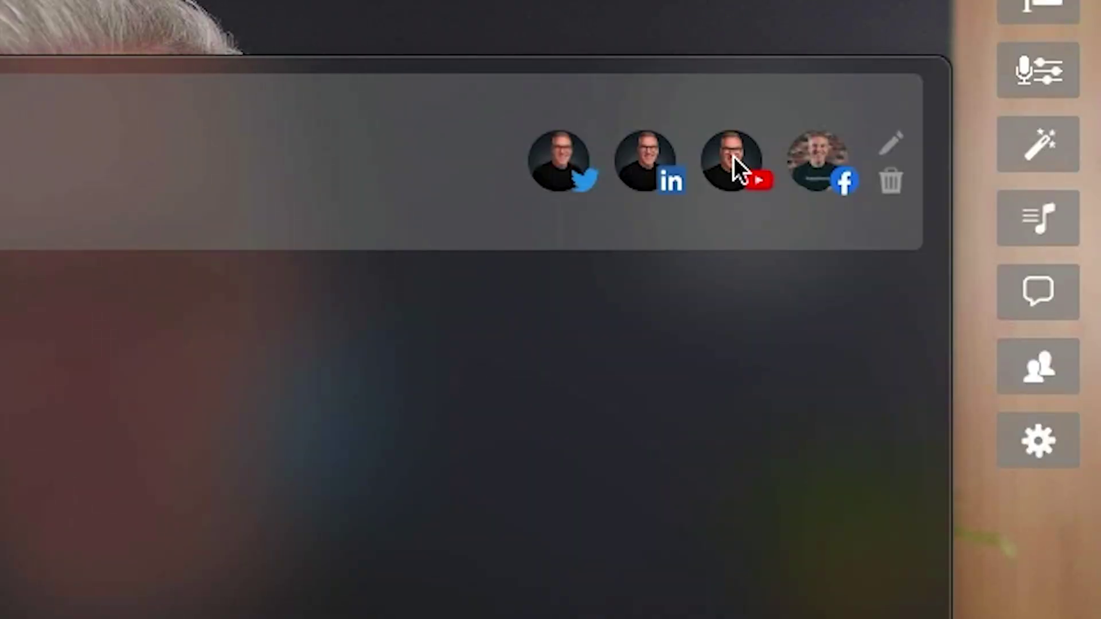
{"action": "left_click", "coordinate": [737, 170]}
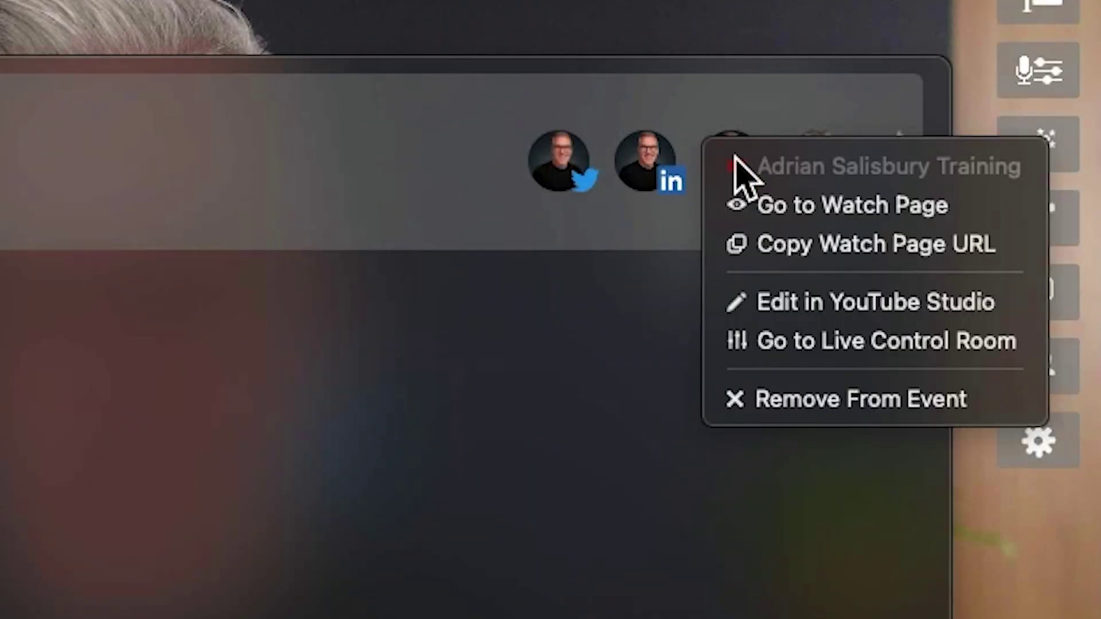
{"action": "left_click", "coordinate": [784, 243]}
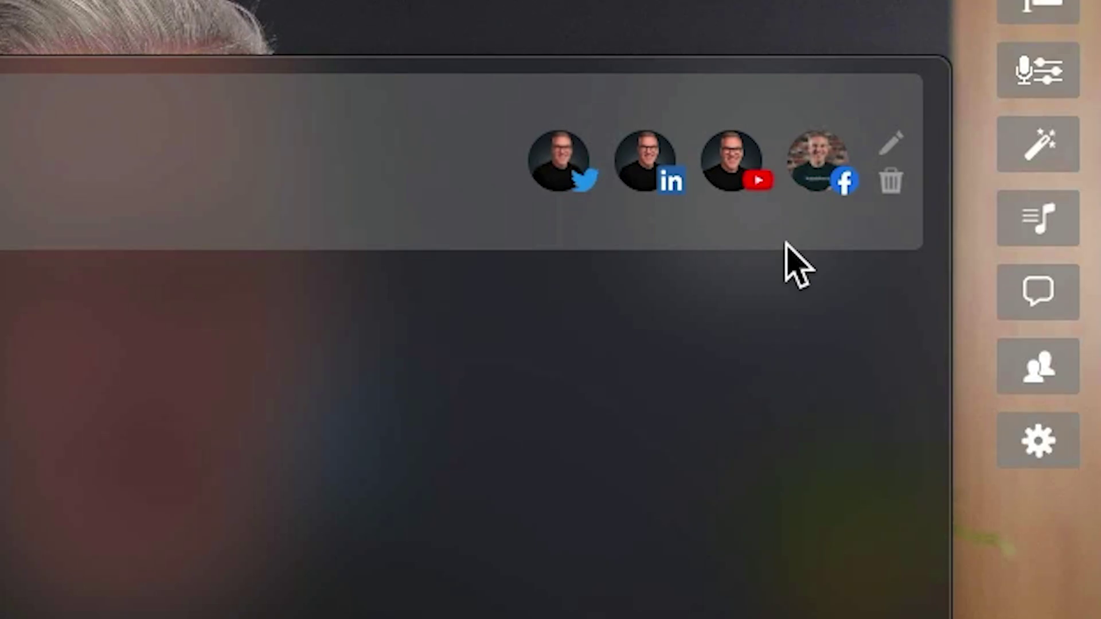
Load the copied Test Live watch page in Chrome, showing its January 14, 12:00 PM start
{"action": "left_click", "coordinate": [590, 49]}
{"action": "key", "text": "super+v"}
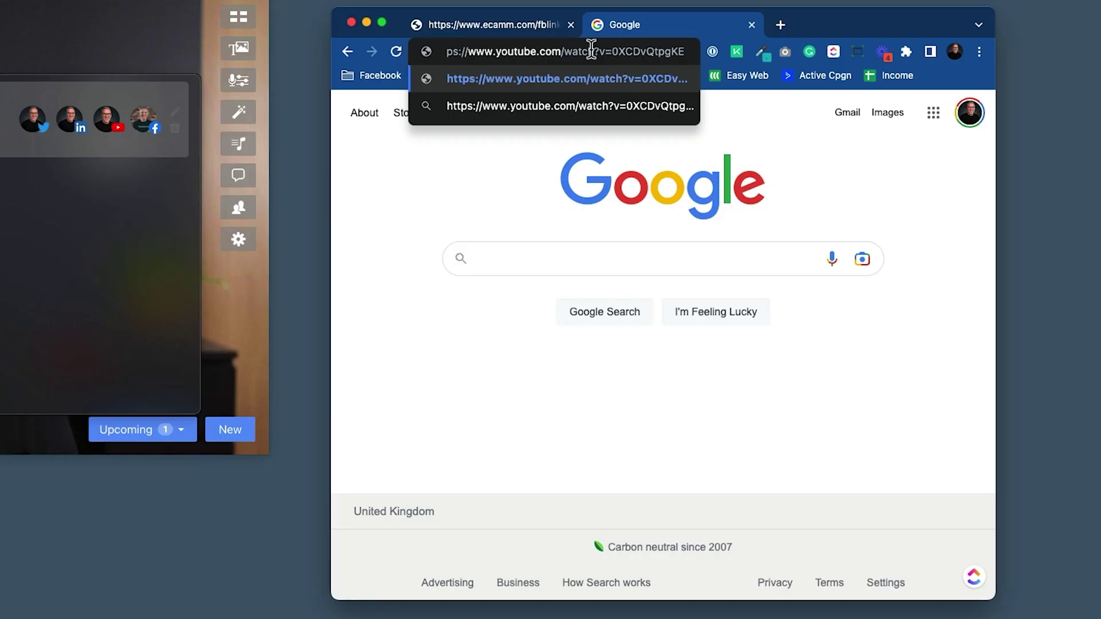
{"action": "key", "text": "Return"}
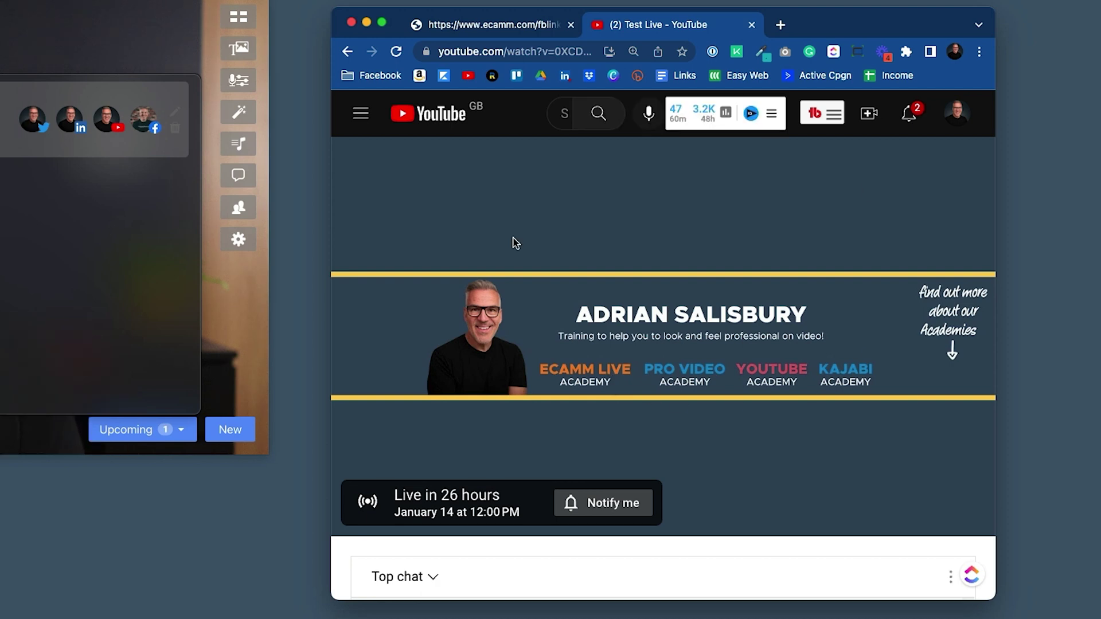
{"action": "scroll", "coordinate": [706, 441], "scroll_direction": "down", "scroll_amount": 3}
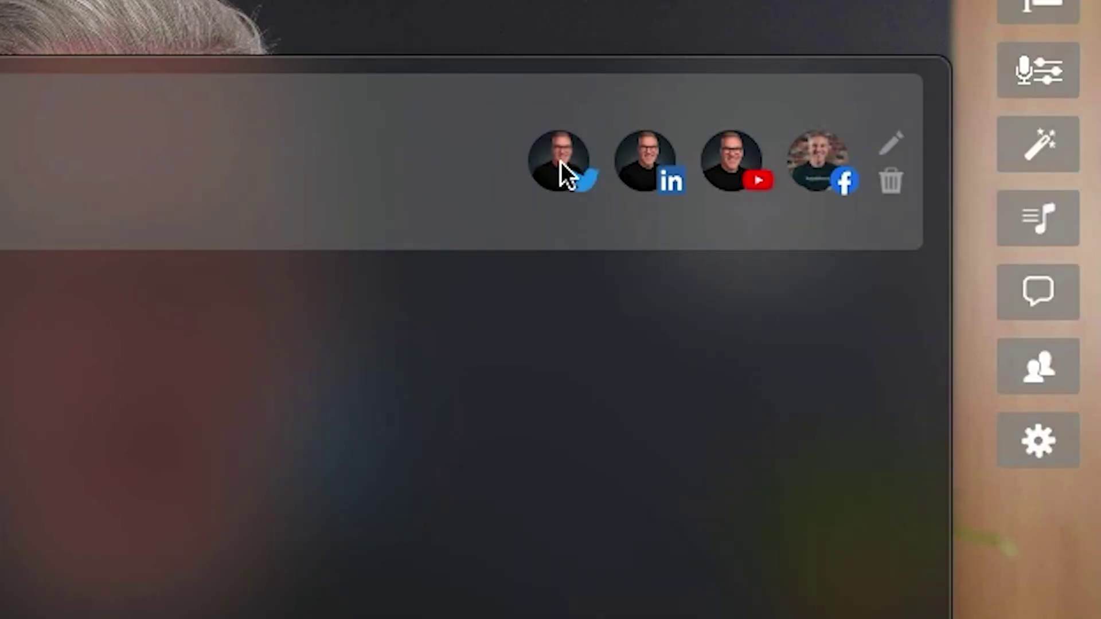
Remove Twitter and then Facebook from Test Live's destinations, confirming each removal
{"action": "left_click", "coordinate": [560, 162]}
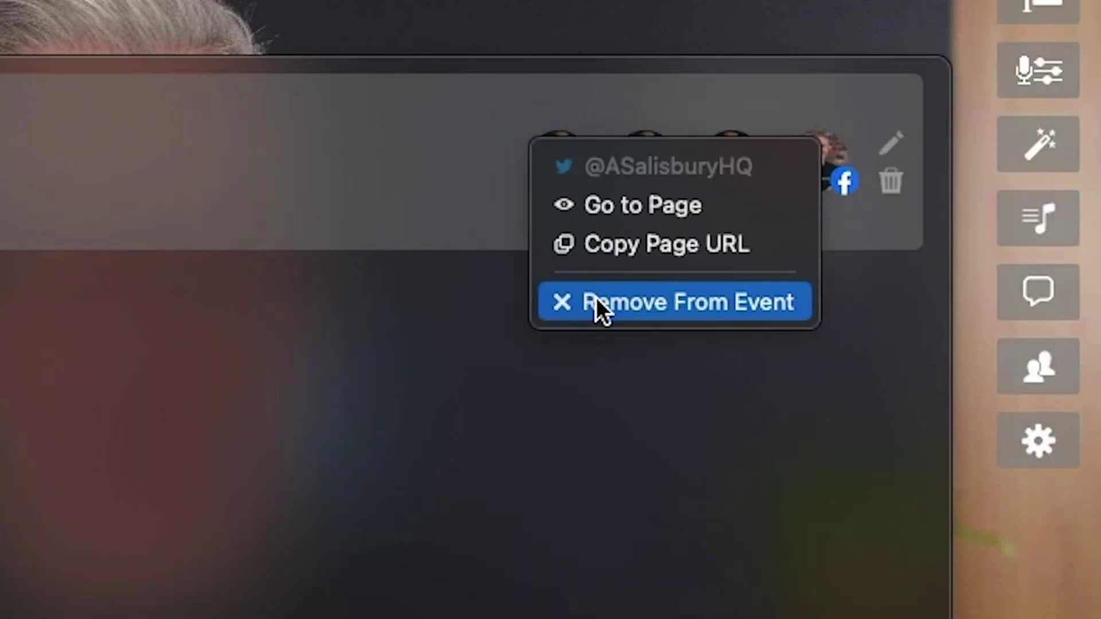
{"action": "left_click", "coordinate": [597, 302]}
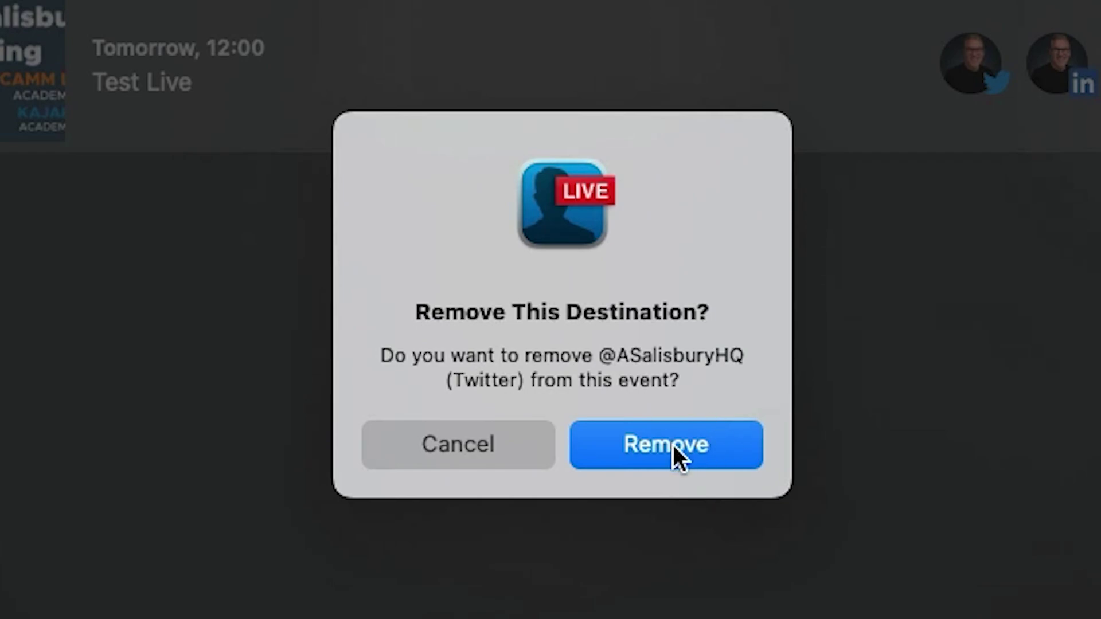
{"action": "left_click", "coordinate": [683, 463]}
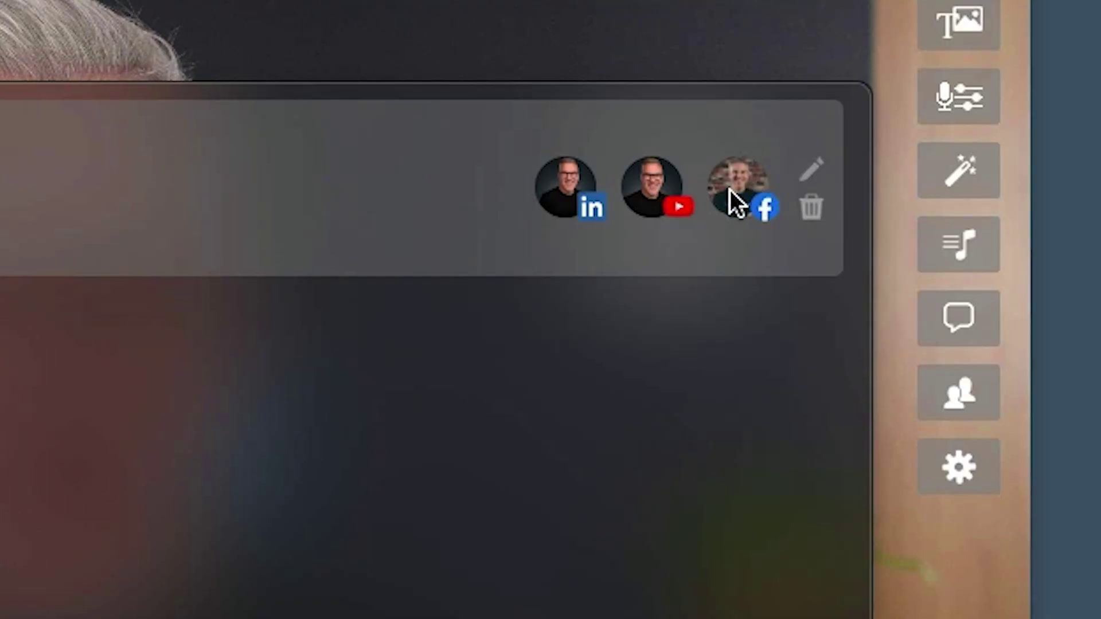
{"action": "left_click", "coordinate": [731, 190]}
{"action": "left_click", "coordinate": [774, 383]}
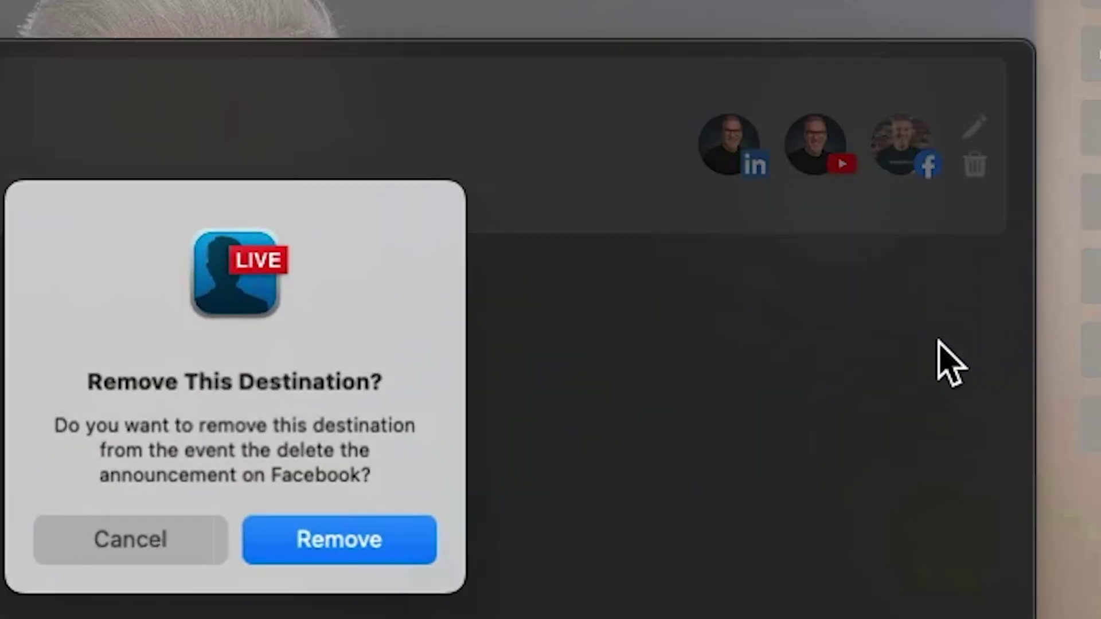
{"action": "left_click", "coordinate": [635, 455]}
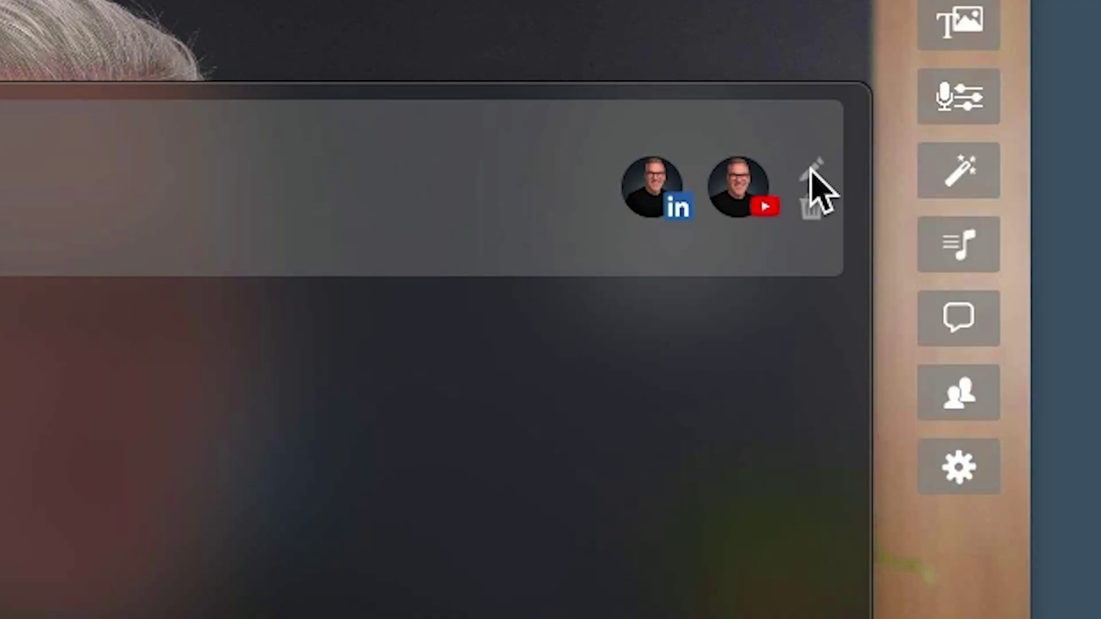
Open Test Live's YouTube broadcast in YouTube Studio from the event's edit view
{"action": "left_click", "coordinate": [808, 170]}
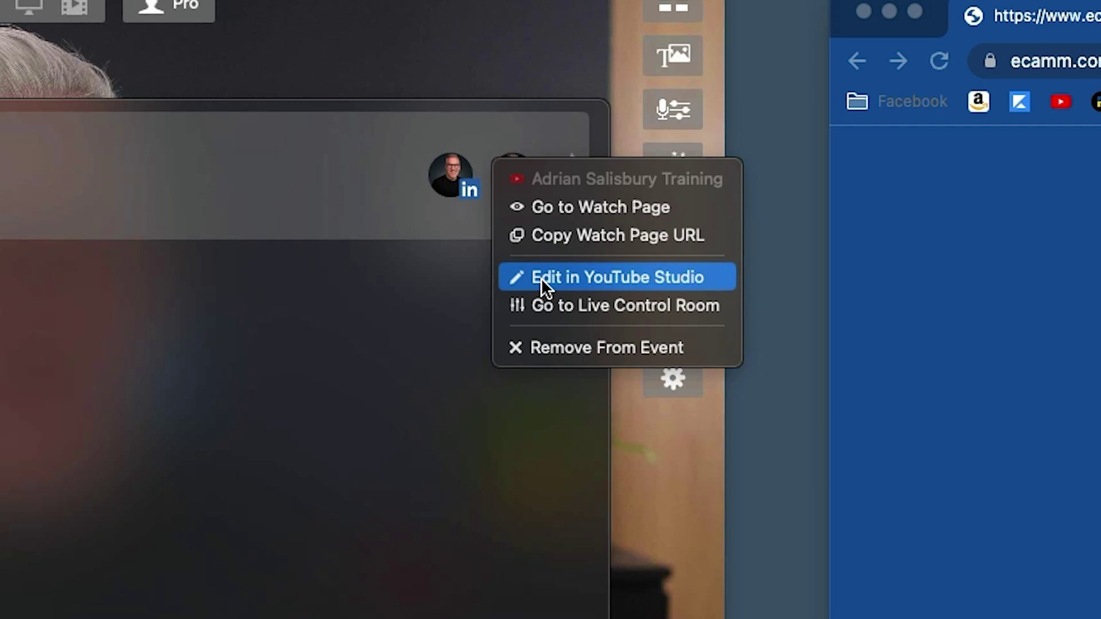
{"action": "left_click", "coordinate": [541, 278]}
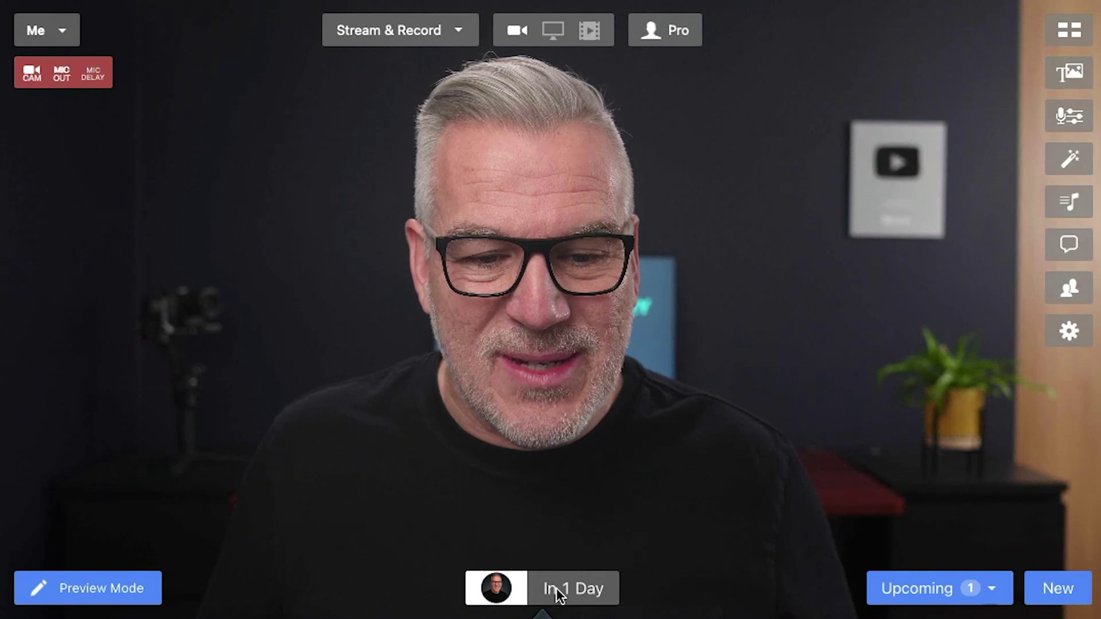
Delete the scheduled Test Live broadcast and go to its LinkedIn event for manual removal
{"action": "left_click", "coordinate": [939, 590]}
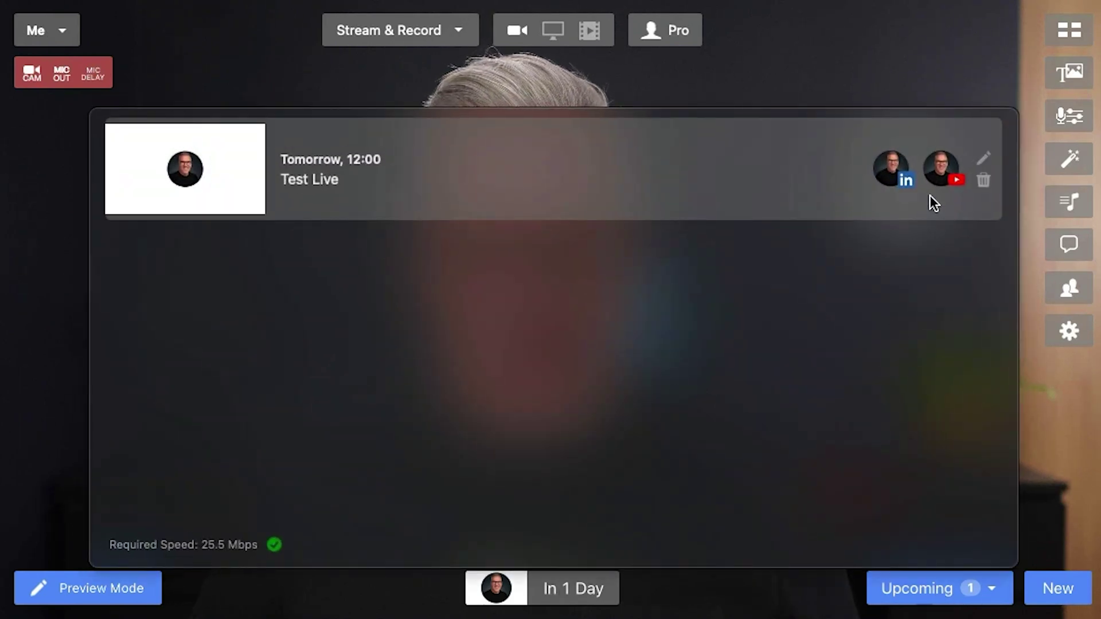
{"action": "left_click", "coordinate": [984, 180]}
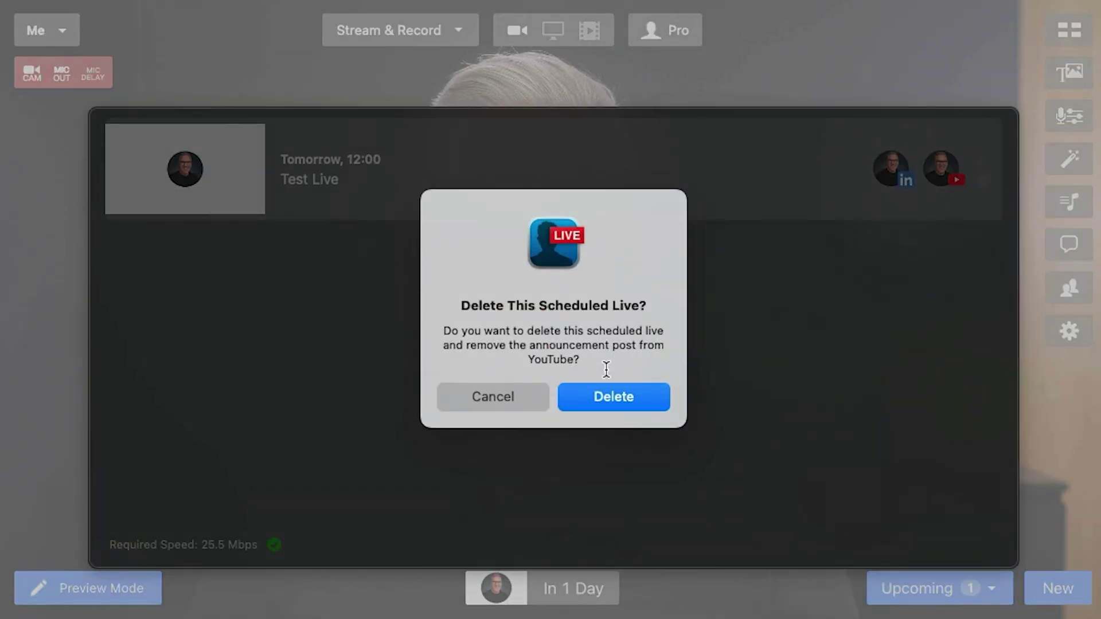
{"action": "left_click", "coordinate": [622, 394]}
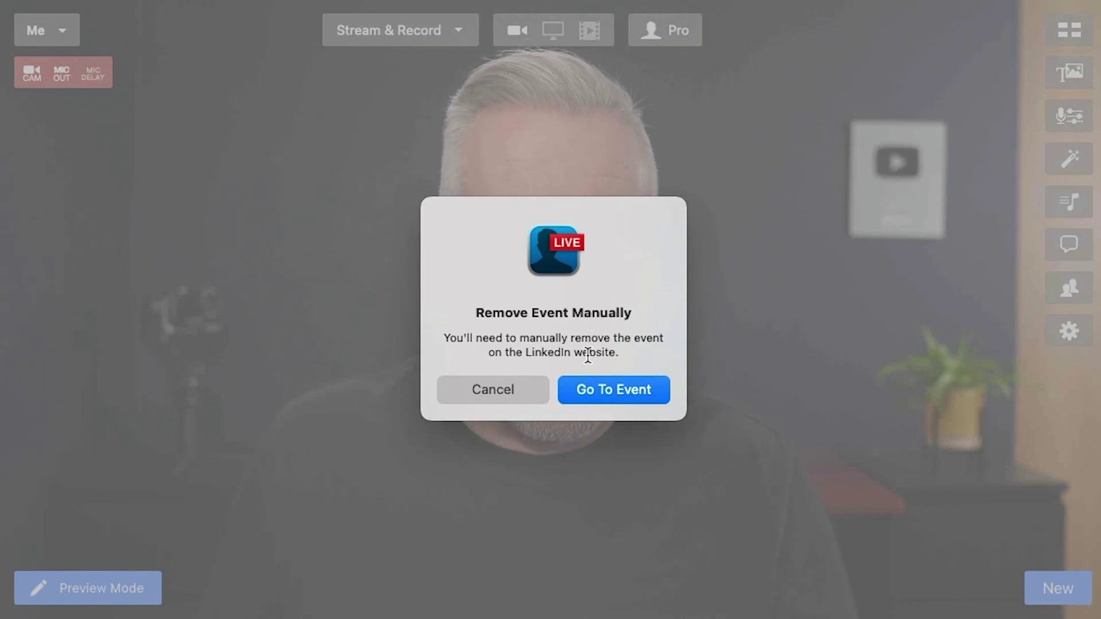
{"action": "left_click", "coordinate": [603, 390]}
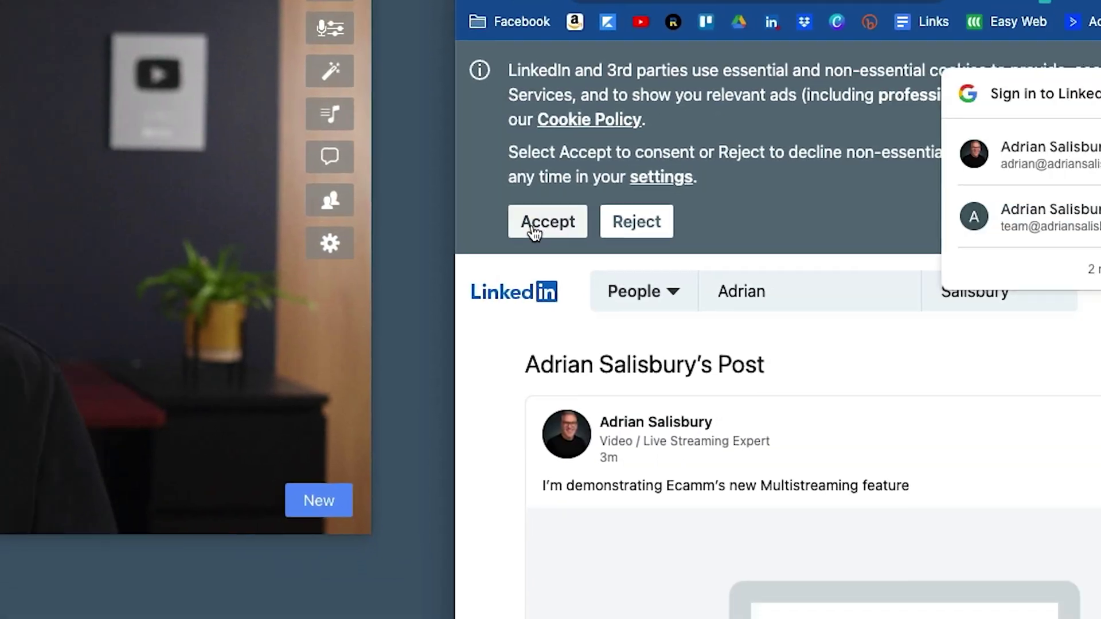
Accept LinkedIn's cookie notice and sign in with the Google account
{"action": "left_click", "coordinate": [533, 232]}
{"action": "left_click", "coordinate": [767, 114]}
{"action": "left_click", "coordinate": [790, 167]}
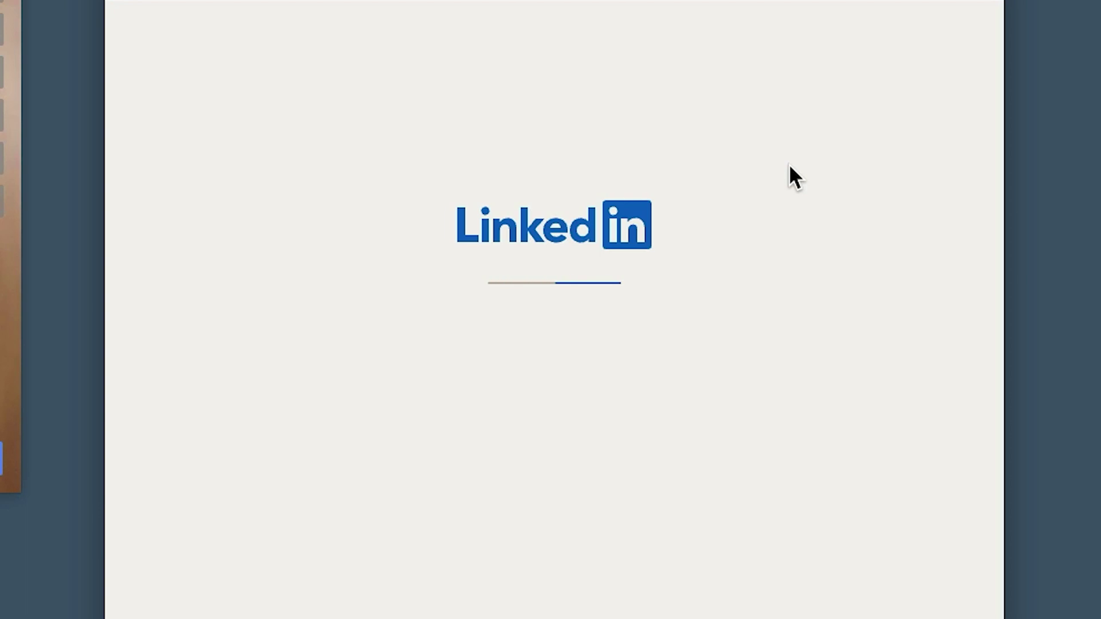
Delete the Test Live event through Manage and confirm the permanent deletion
{"action": "scroll", "coordinate": [563, 312], "scroll_direction": "down", "scroll_amount": 2}
{"action": "scroll", "coordinate": [563, 312], "scroll_direction": "down", "scroll_amount": 3}
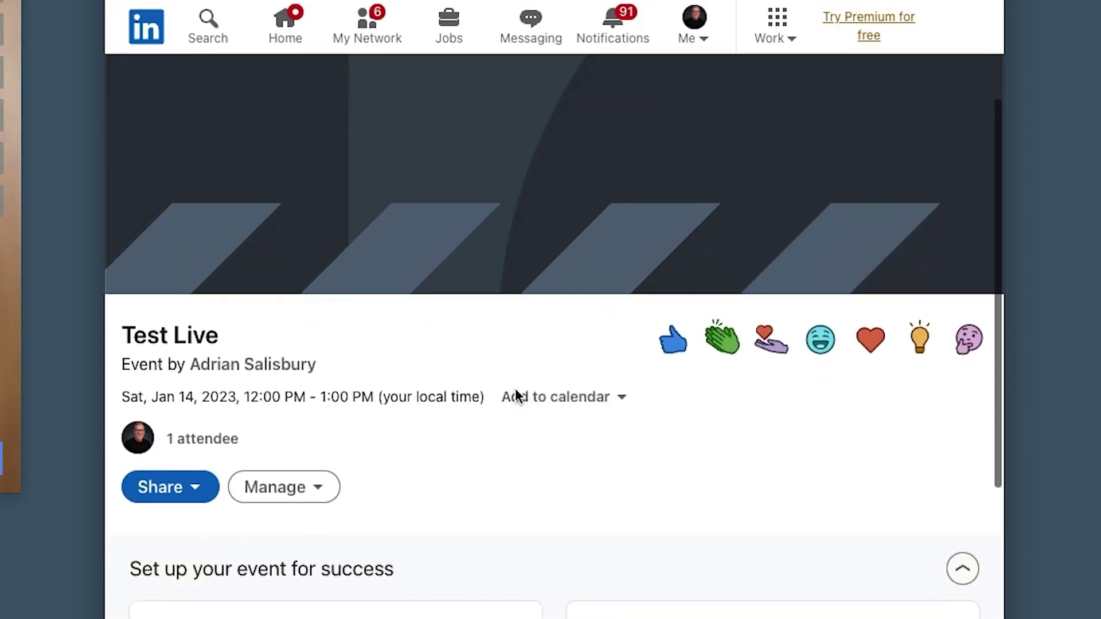
{"action": "left_click", "coordinate": [320, 492]}
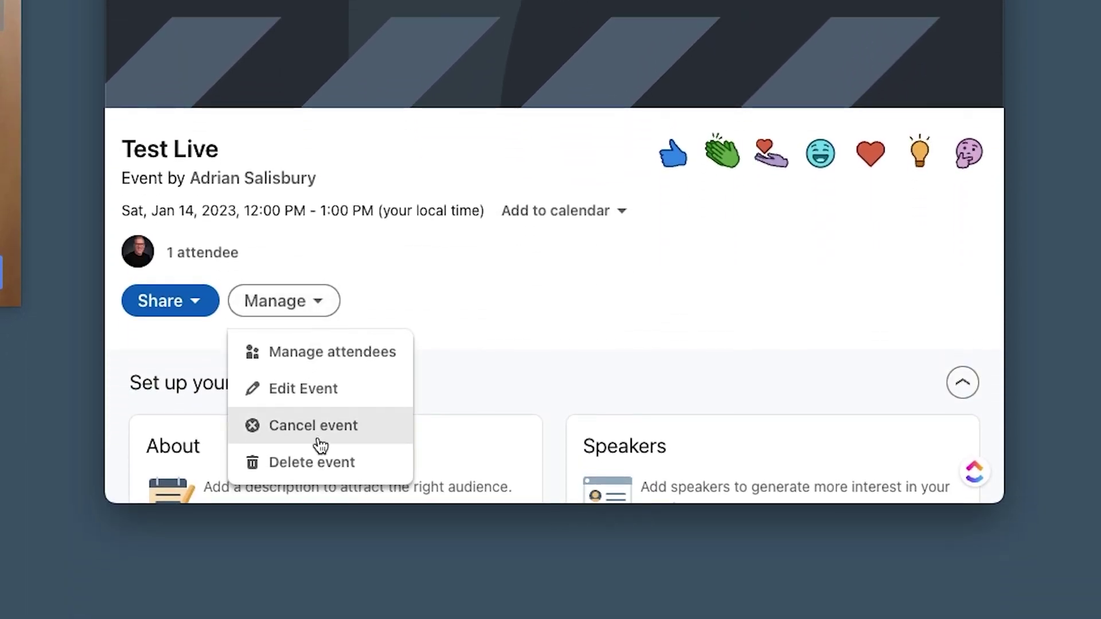
{"action": "left_click", "coordinate": [315, 462]}
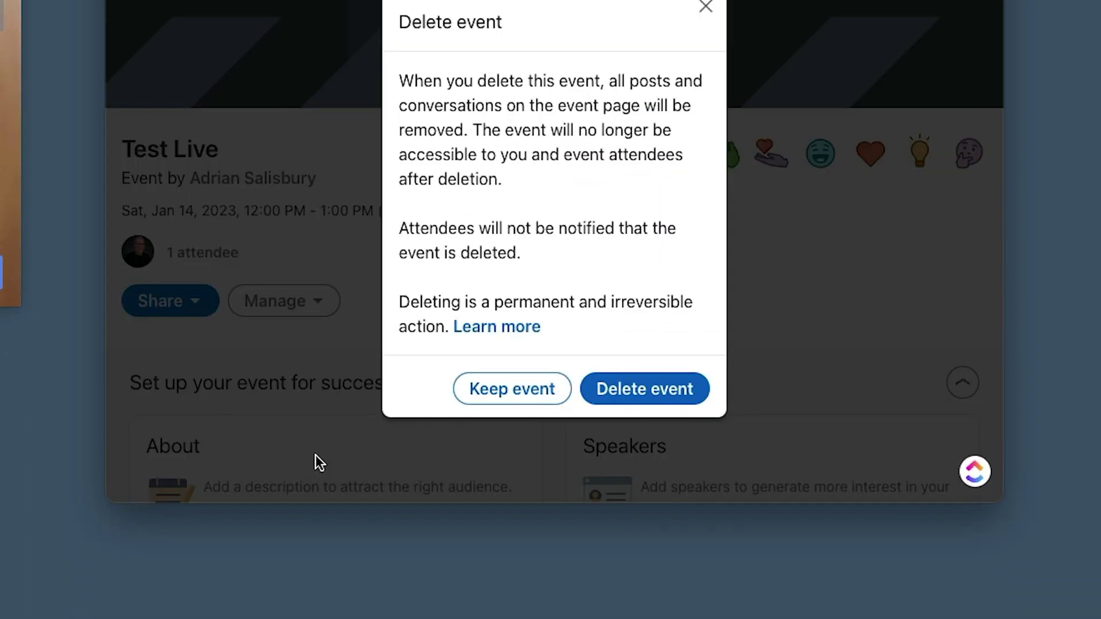
{"action": "left_click", "coordinate": [645, 390]}
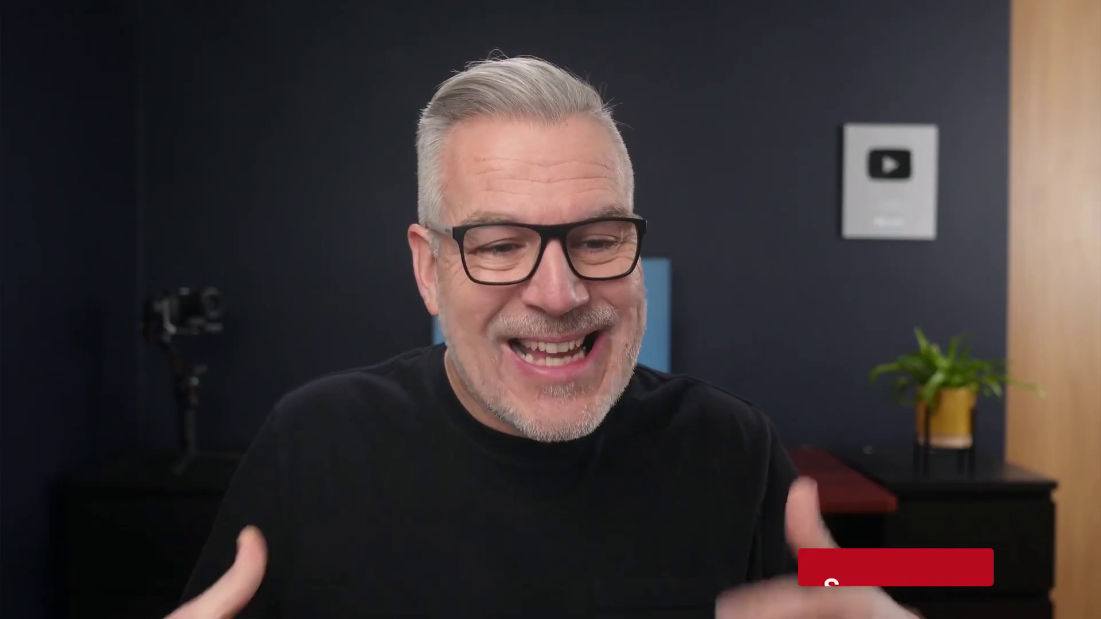